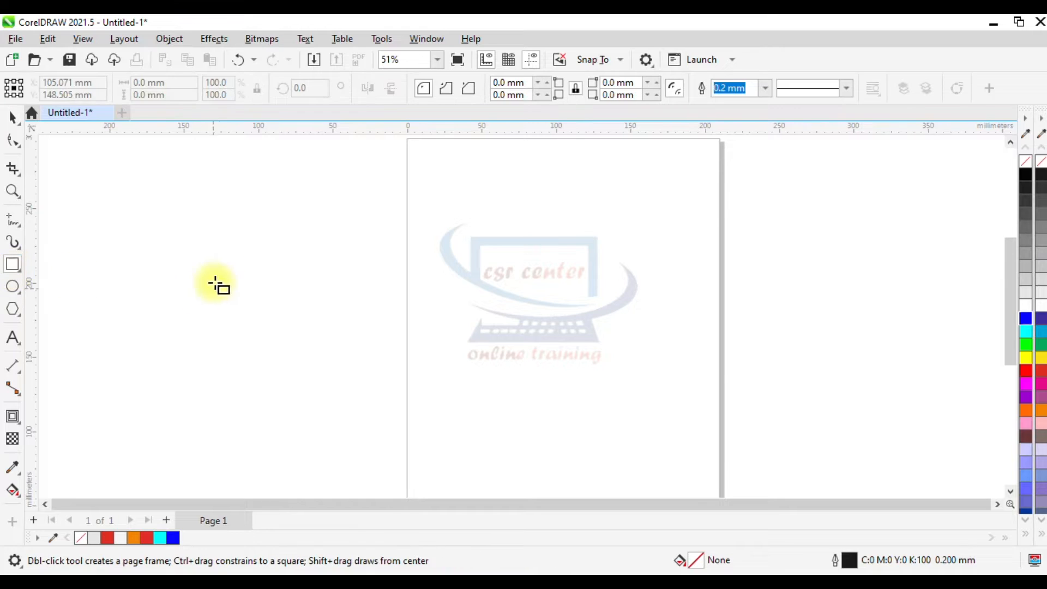
- Draw a rectangle about 178 by 108 mm across the page's upper left edge, with cyan (C:100) fill and outline
drag(328, 228, 598, 392)
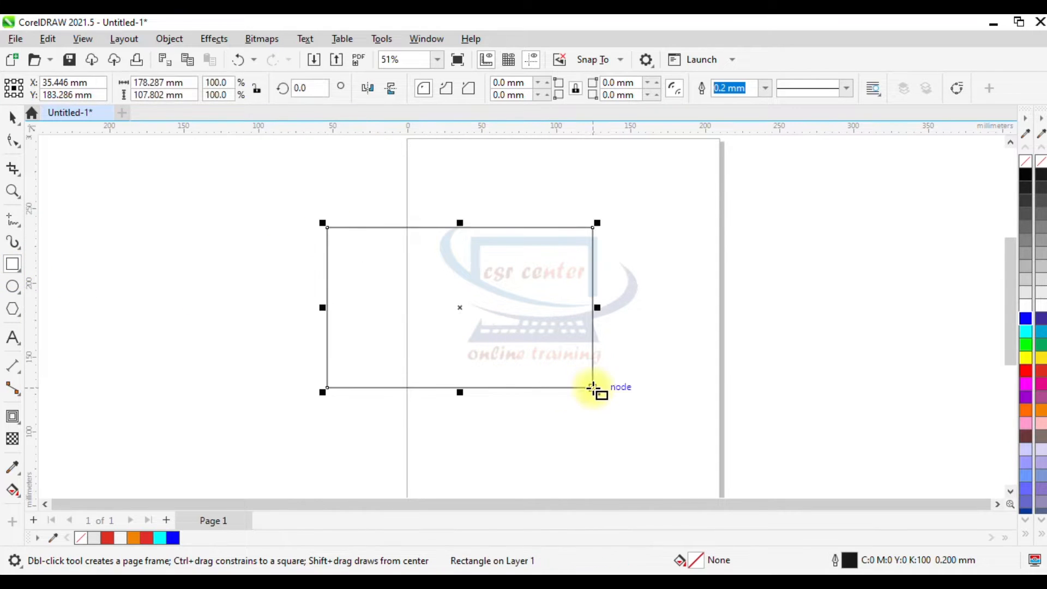
drag(458, 306, 462, 248)
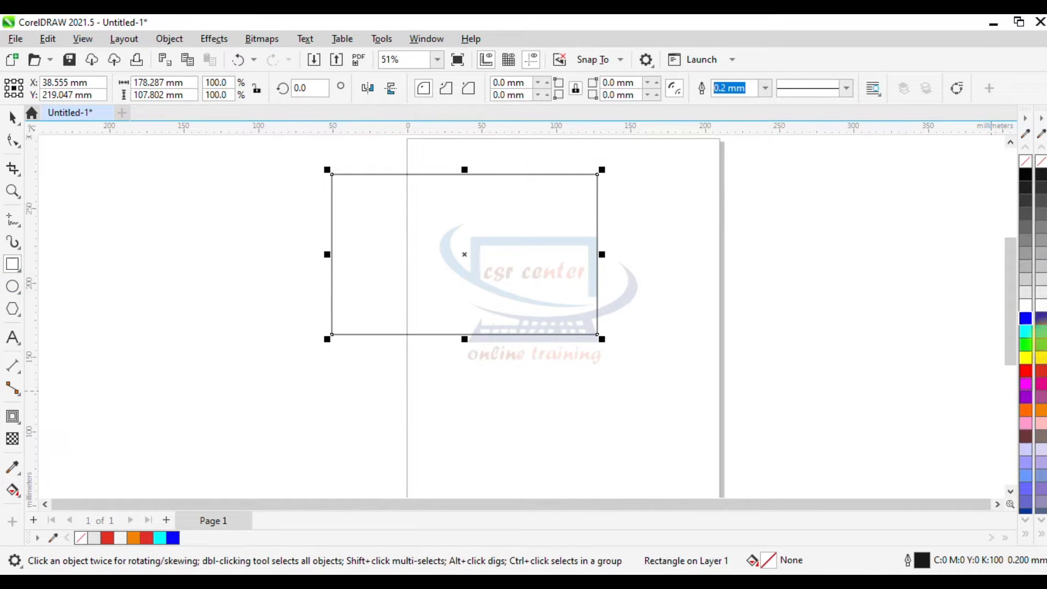
click(1041, 332)
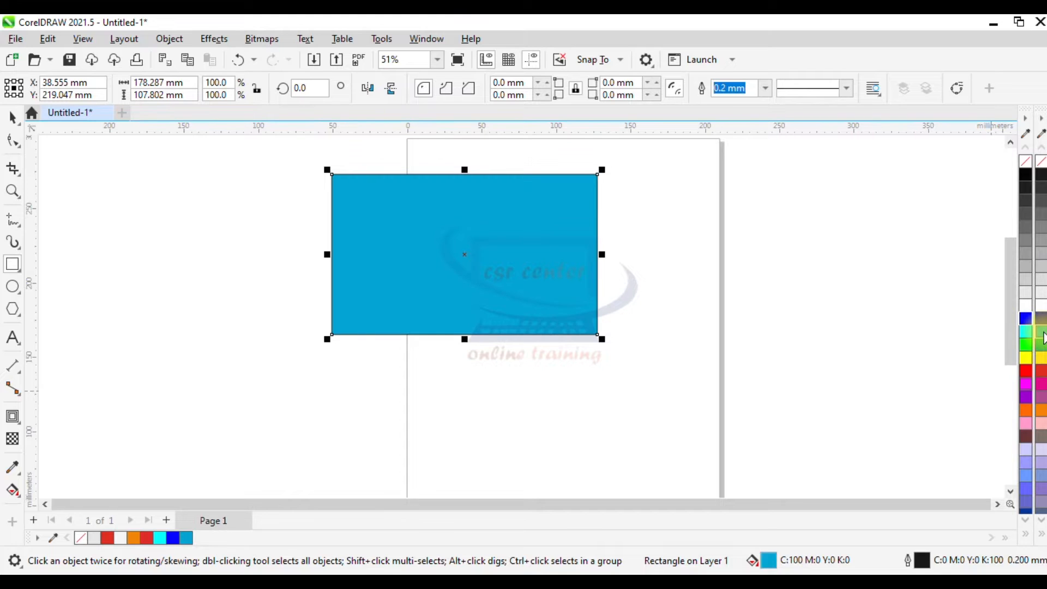
right_click(1042, 338)
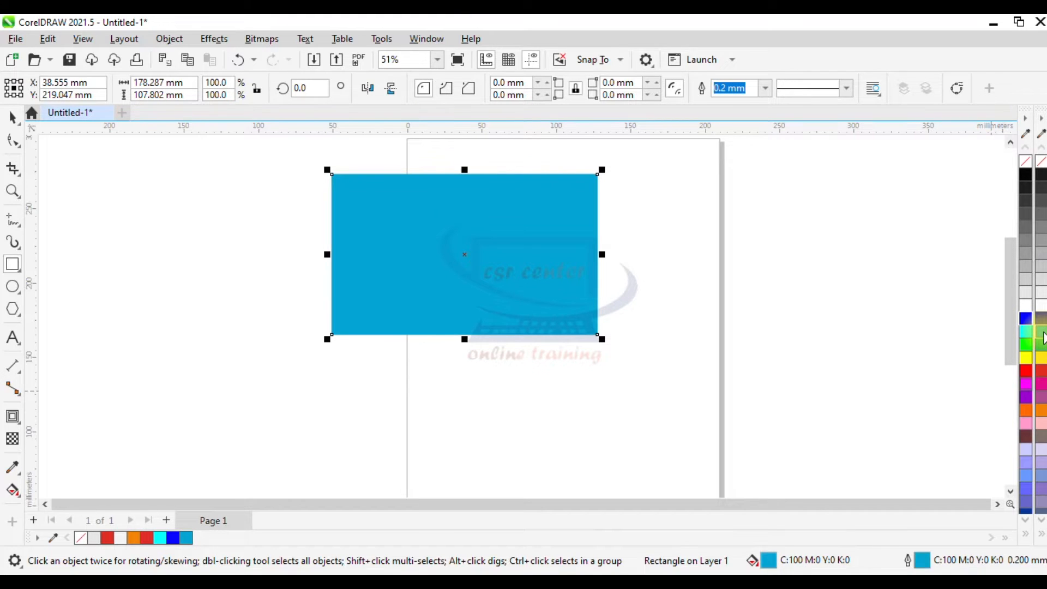
- Add a perspective drop shadow extending from the rectangle's left edge, at an angle of about 177 and stretch of about 53
click(18, 422)
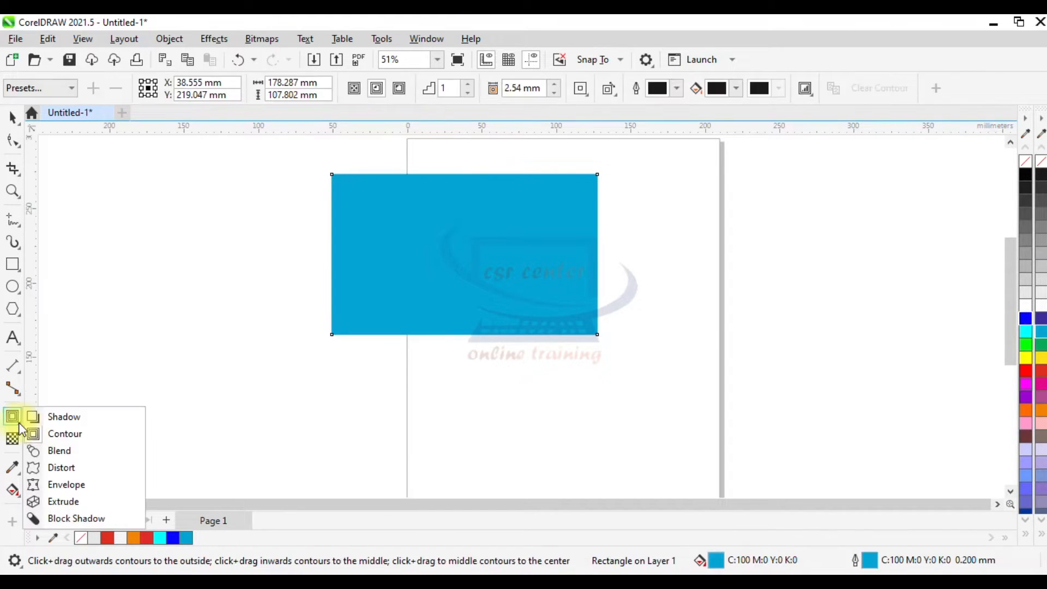
click(80, 416)
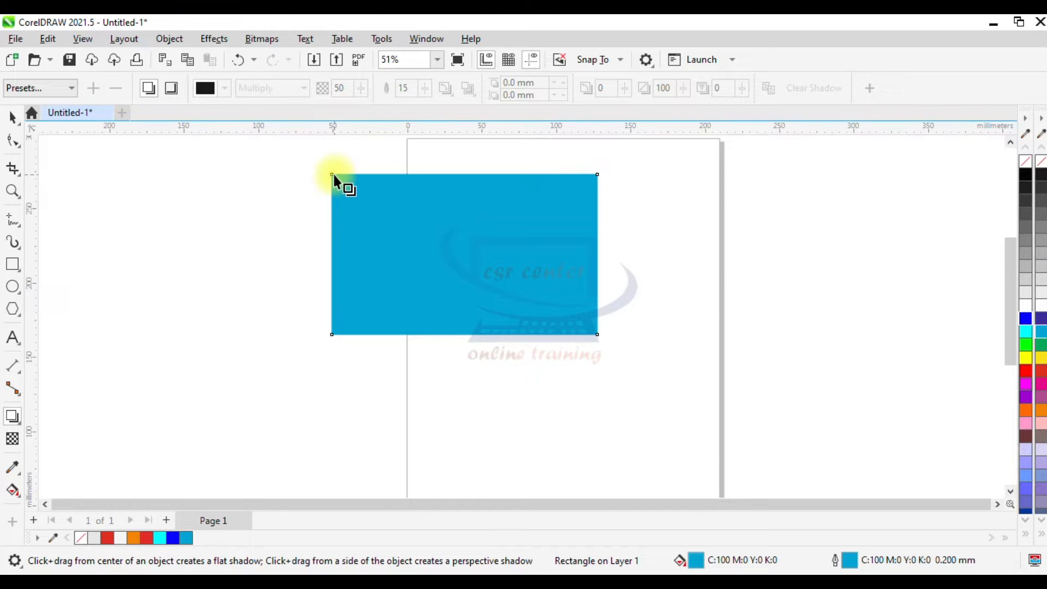
drag(331, 255, 194, 245)
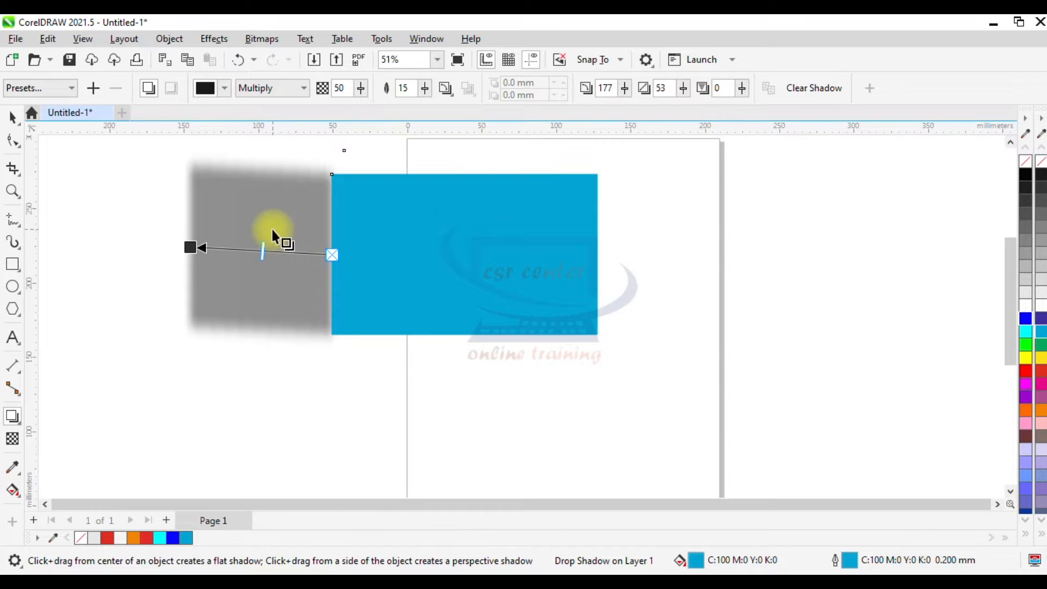
- Re-anchor the shadow on the rectangle's right edge and shape it to an angle of about 14 and stretch of about 44
drag(333, 254, 480, 340)
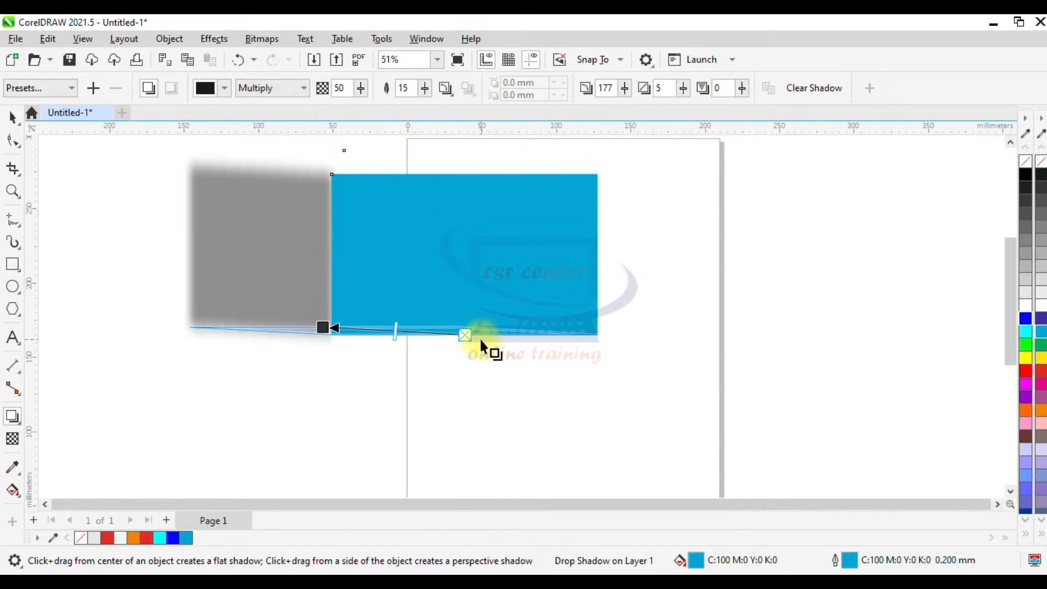
drag(327, 328, 705, 189)
drag(465, 336, 587, 228)
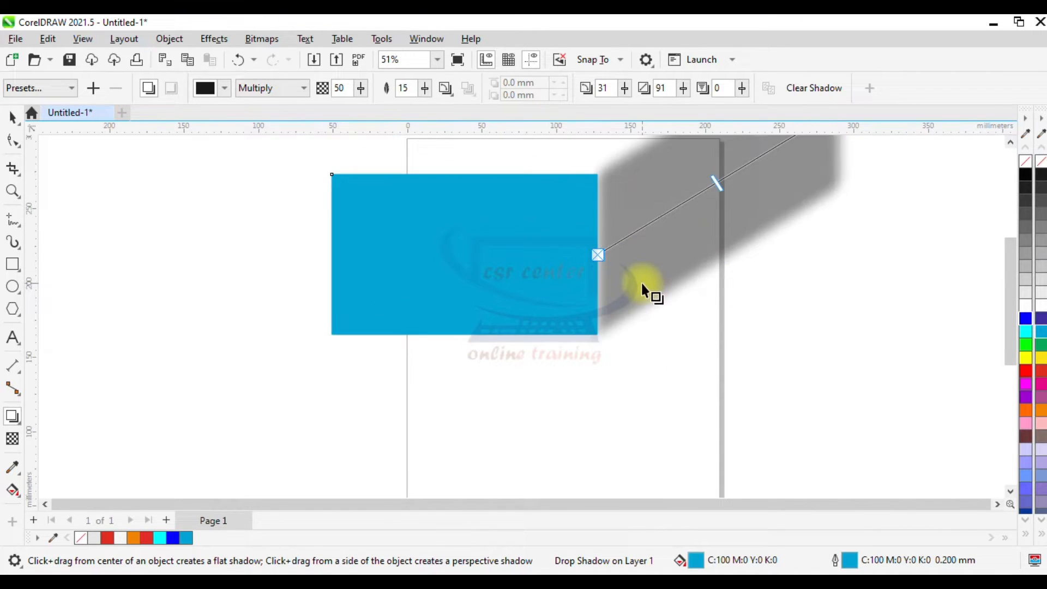
scroll(641, 283, down, 3)
scroll(641, 283, up, 3)
drag(840, 179, 715, 296)
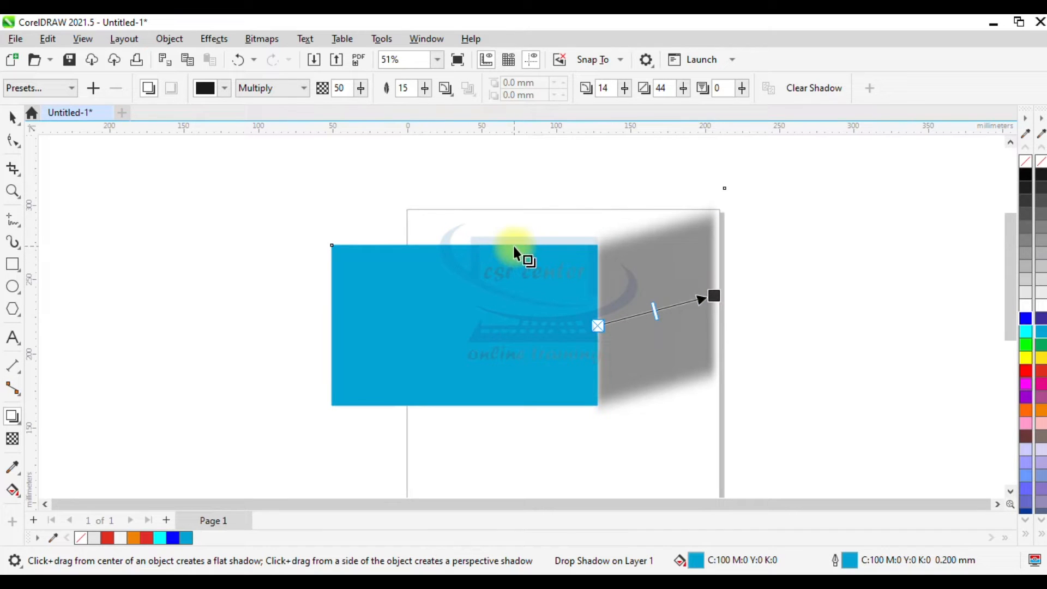
- Try a green shadow colour from the CMYK palette, then set the shadow colour to red
click(225, 89)
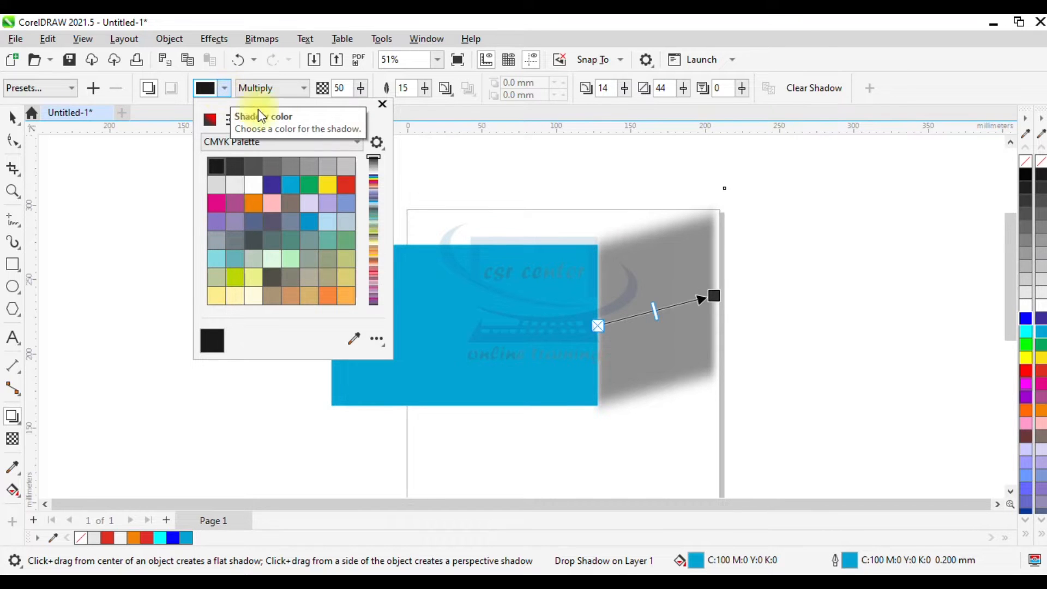
click(345, 239)
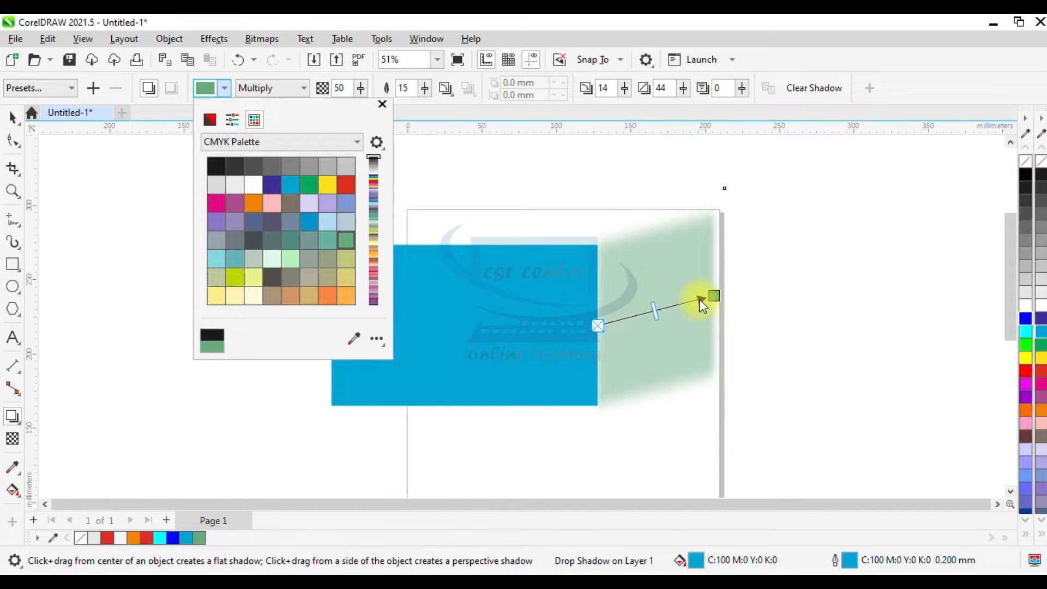
click(344, 185)
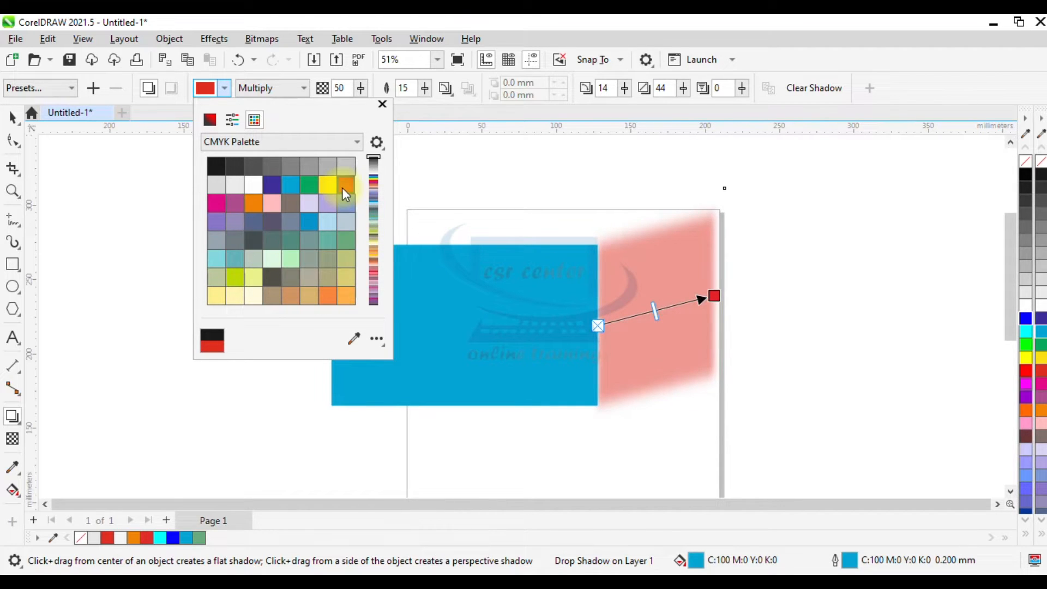
click(382, 103)
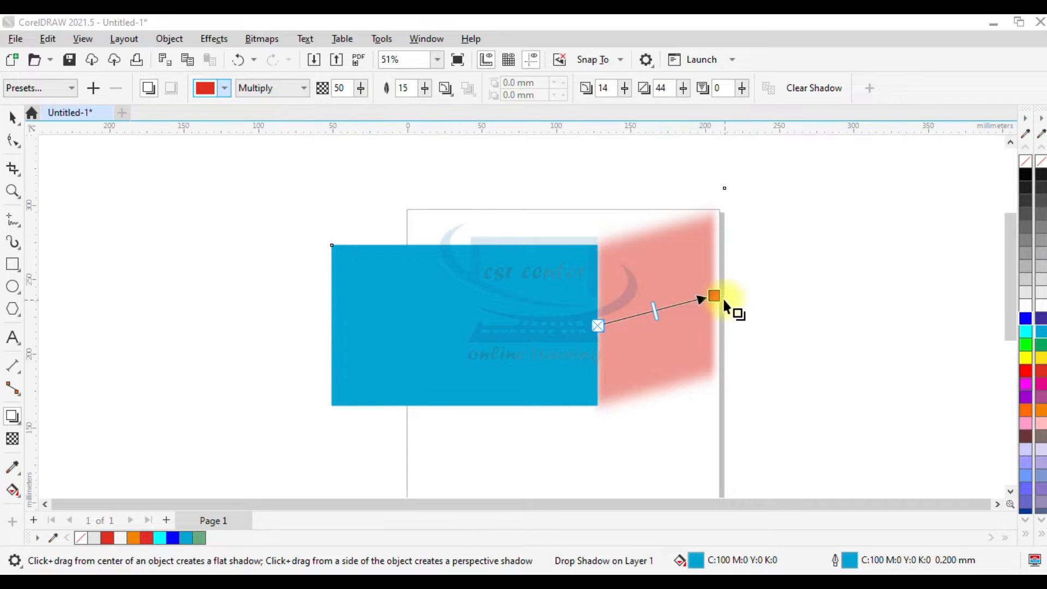
- Extend the red shadow farther from the rectangle, to an angle of about 6 and stretch of about 60
drag(714, 296, 755, 306)
scroll(692, 304, up, 1)
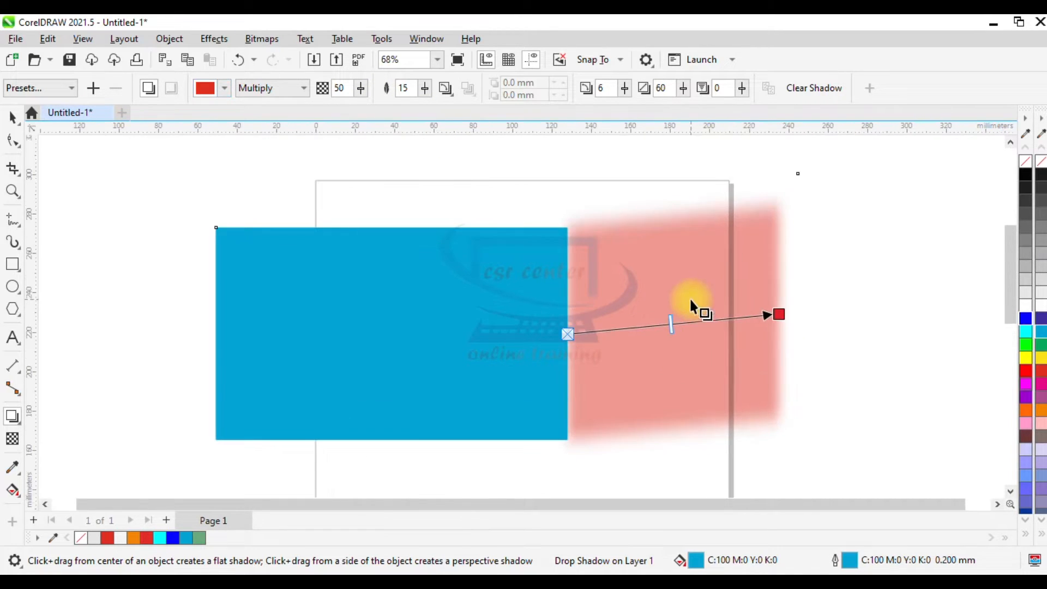
scroll(692, 304, up, 1)
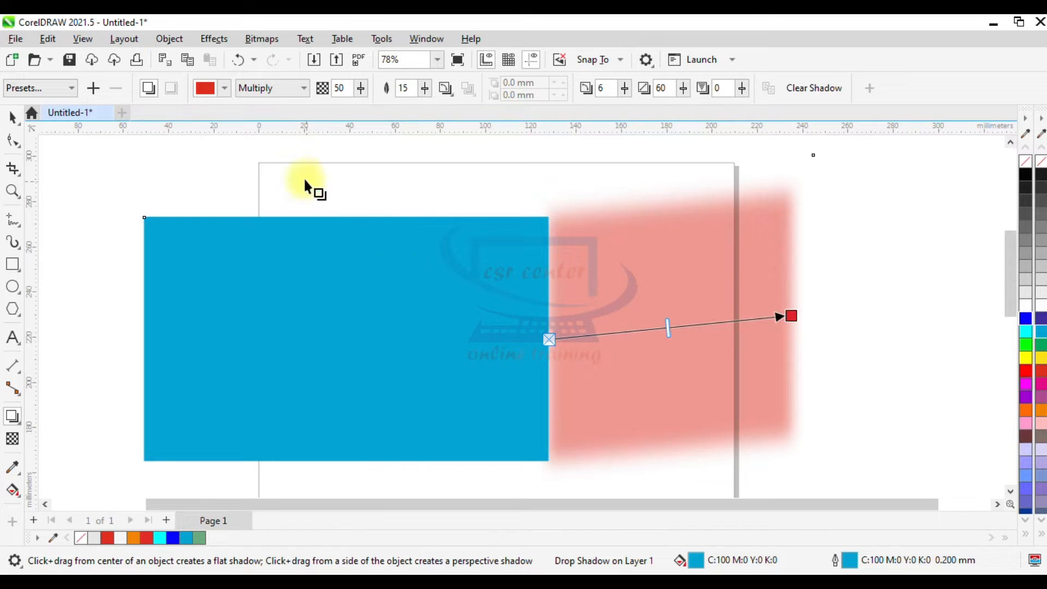
- Try the Divide, Saturation, Behind and Overlay merge modes on the shadow, ending with Normal
click(304, 88)
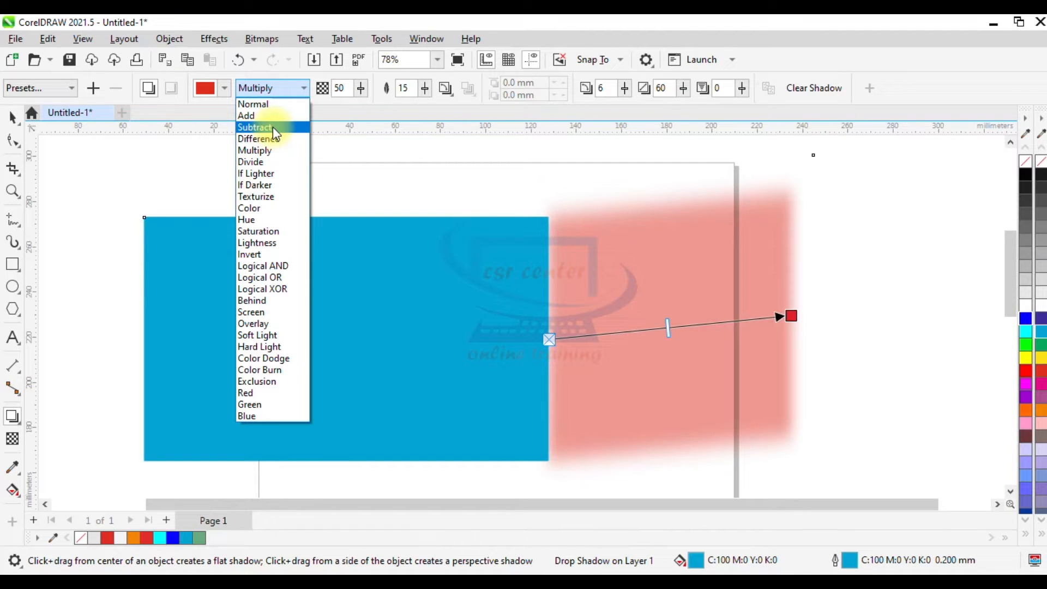
click(266, 161)
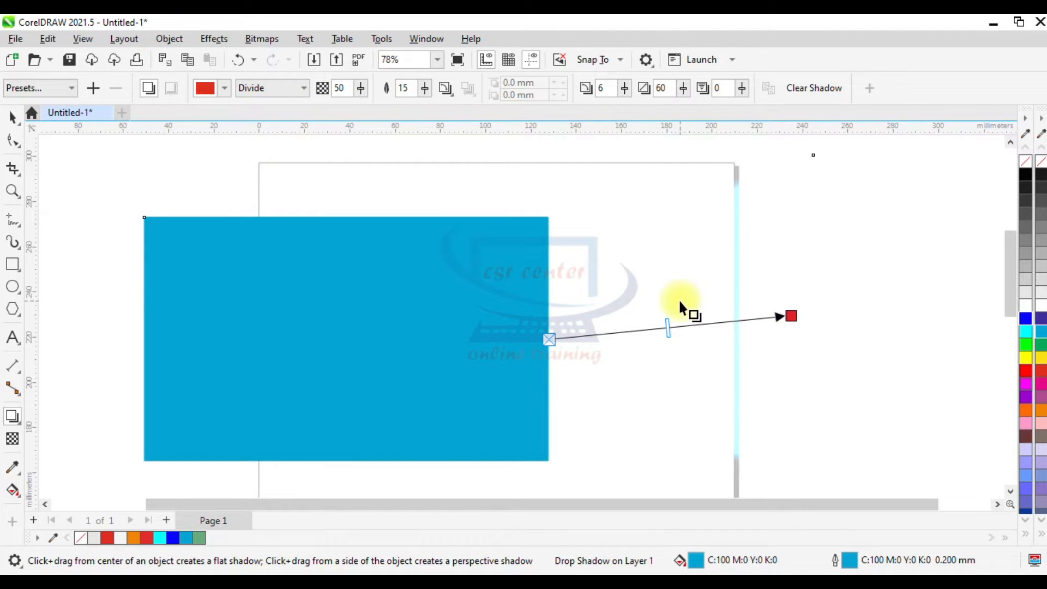
click(303, 89)
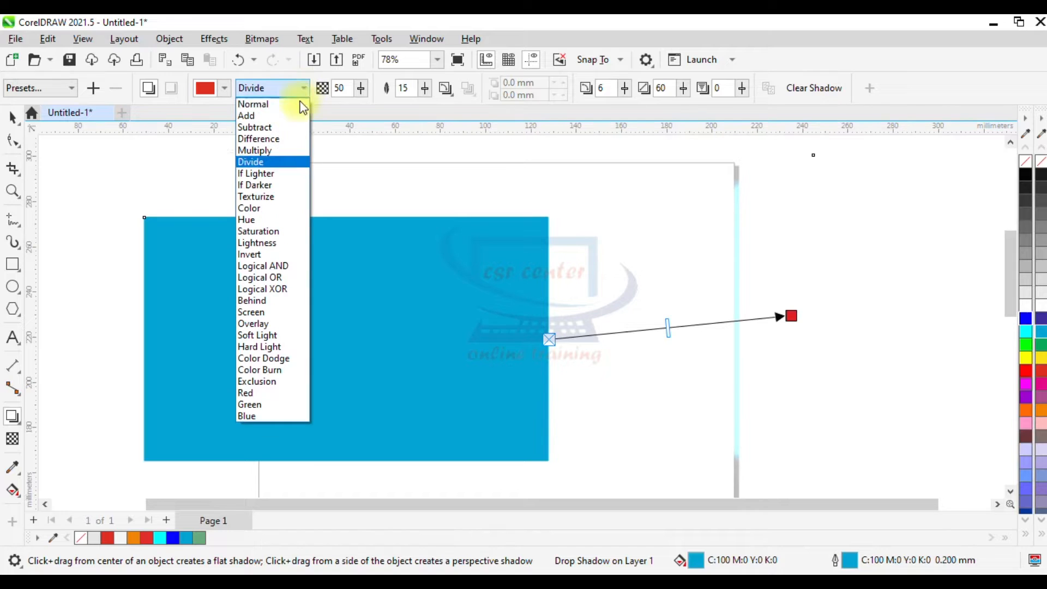
click(260, 231)
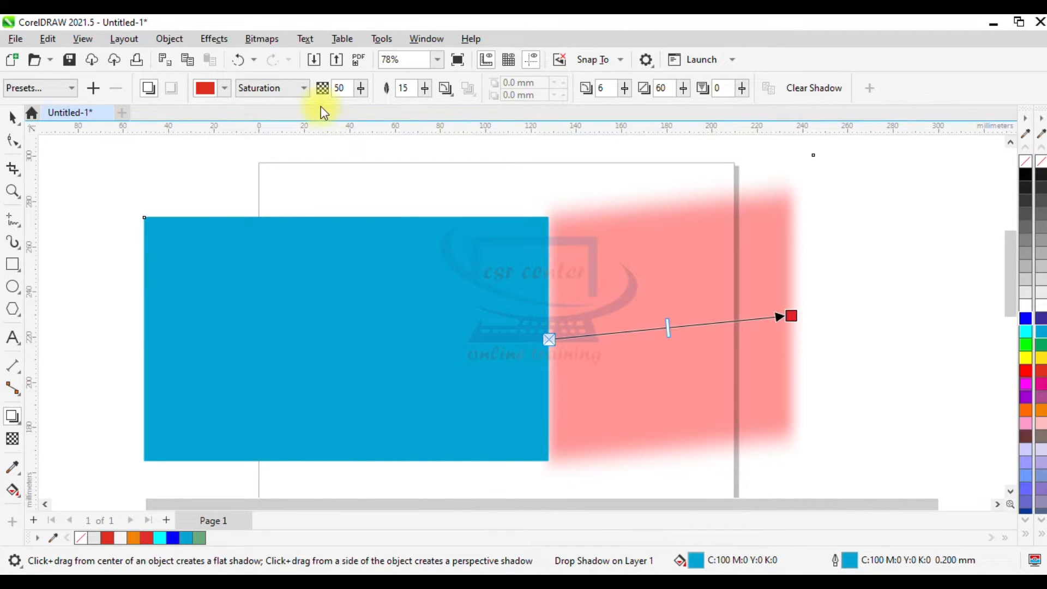
click(302, 88)
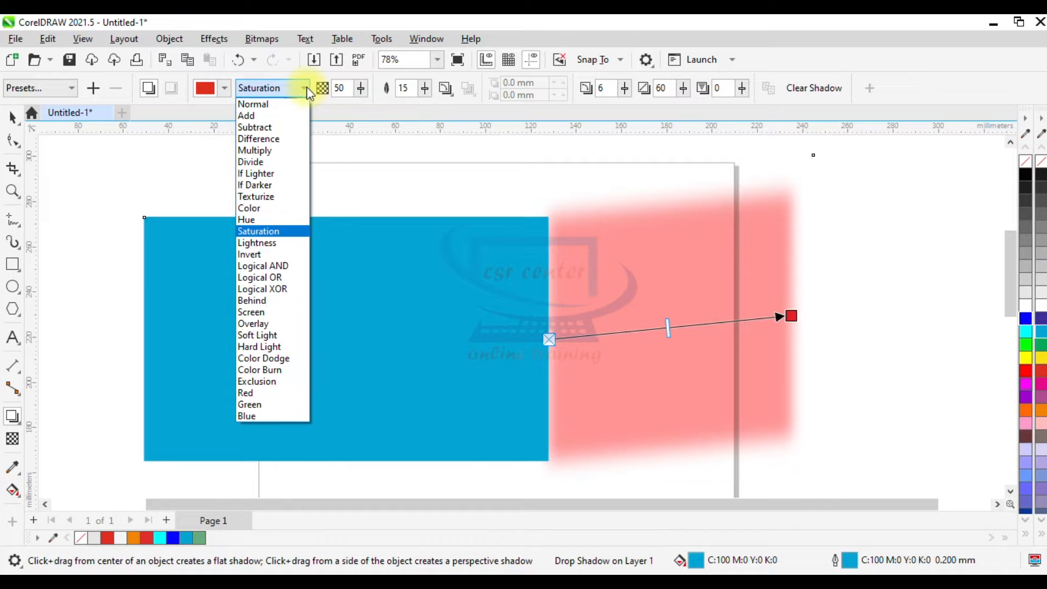
click(266, 300)
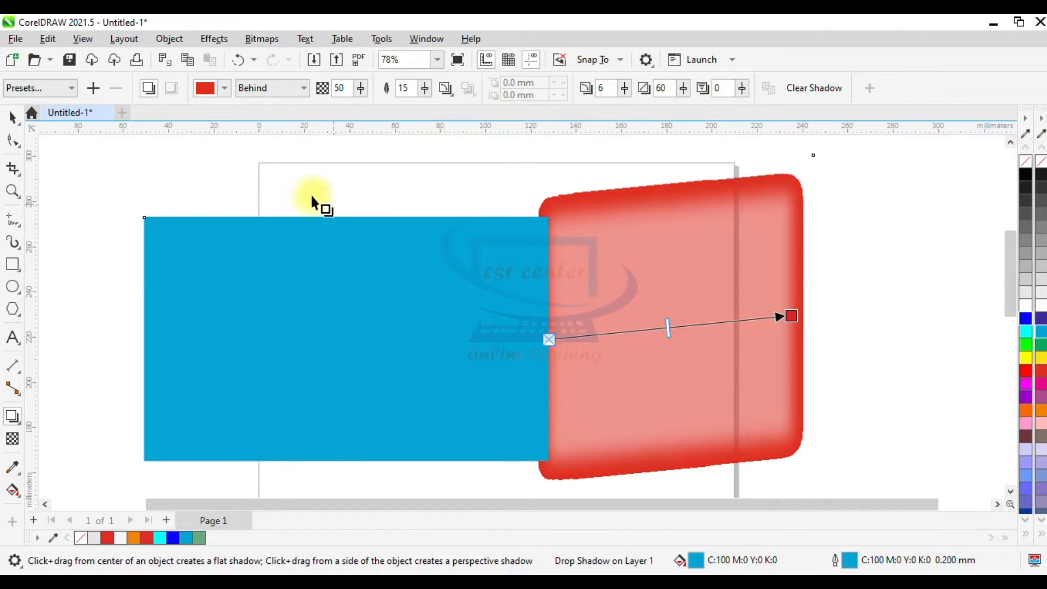
click(302, 87)
click(263, 324)
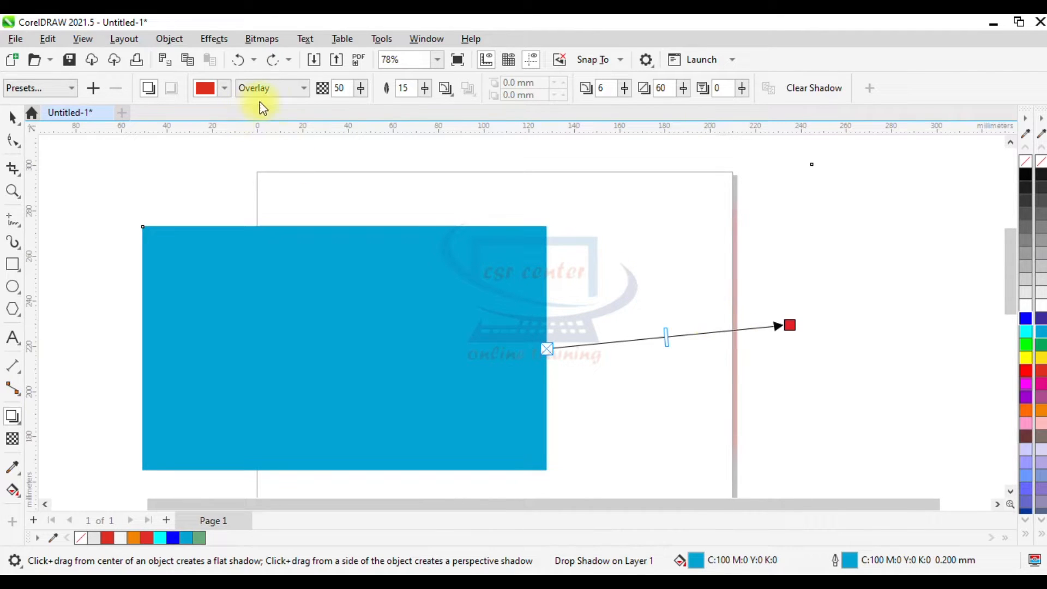
click(304, 88)
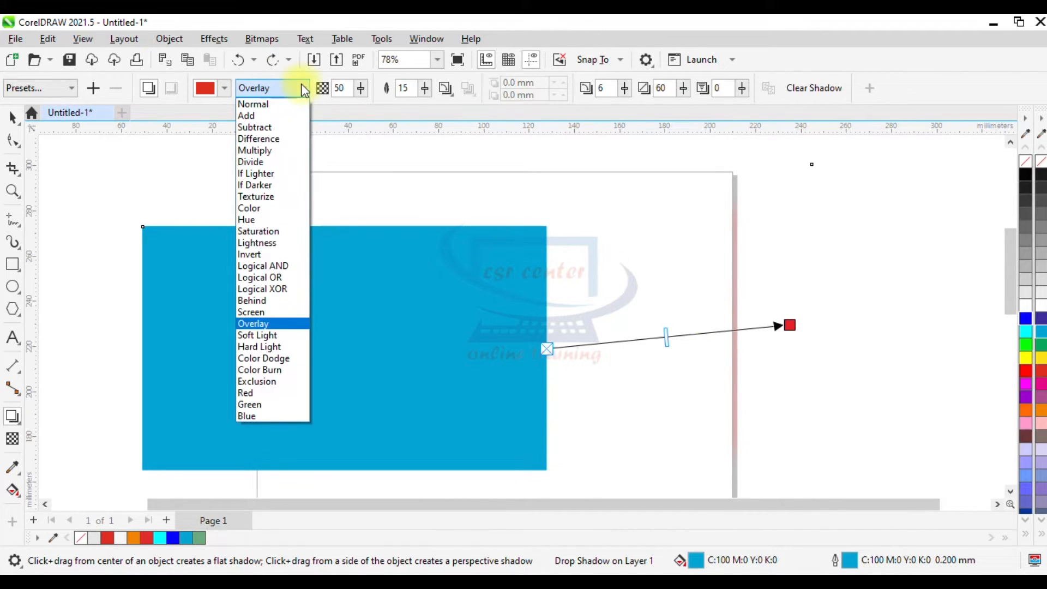
click(251, 393)
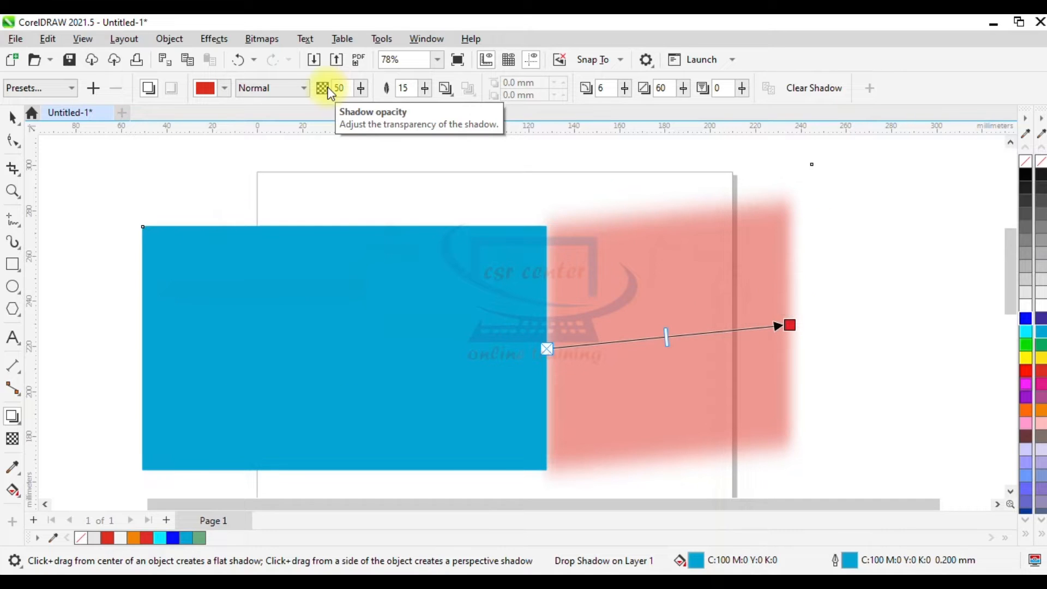
- Try shadow opacities of 91, 26 and 40, then set the shadow's opacity to 74
click(360, 88)
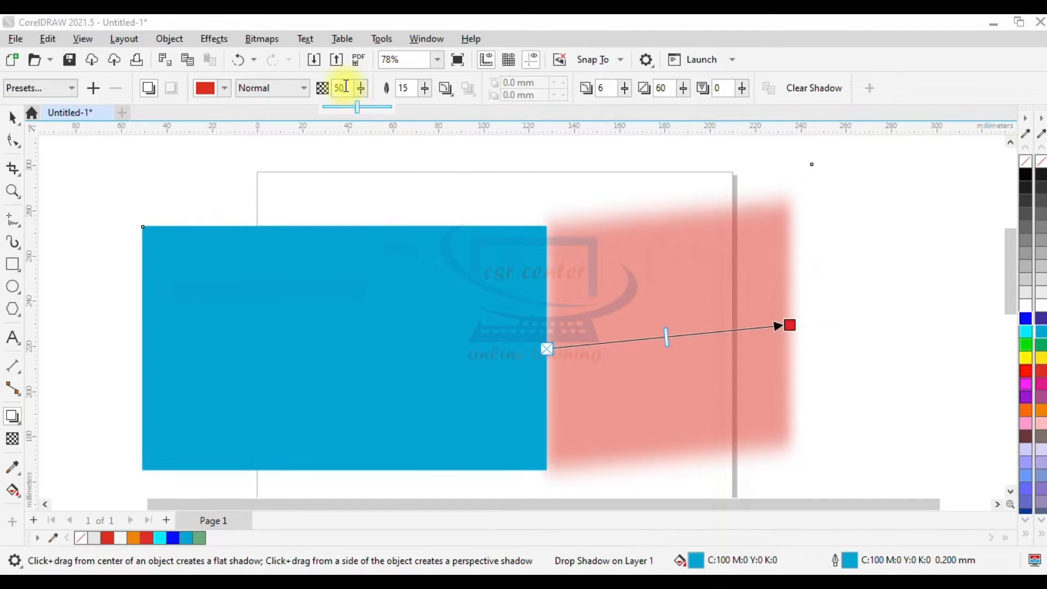
drag(357, 107, 386, 107)
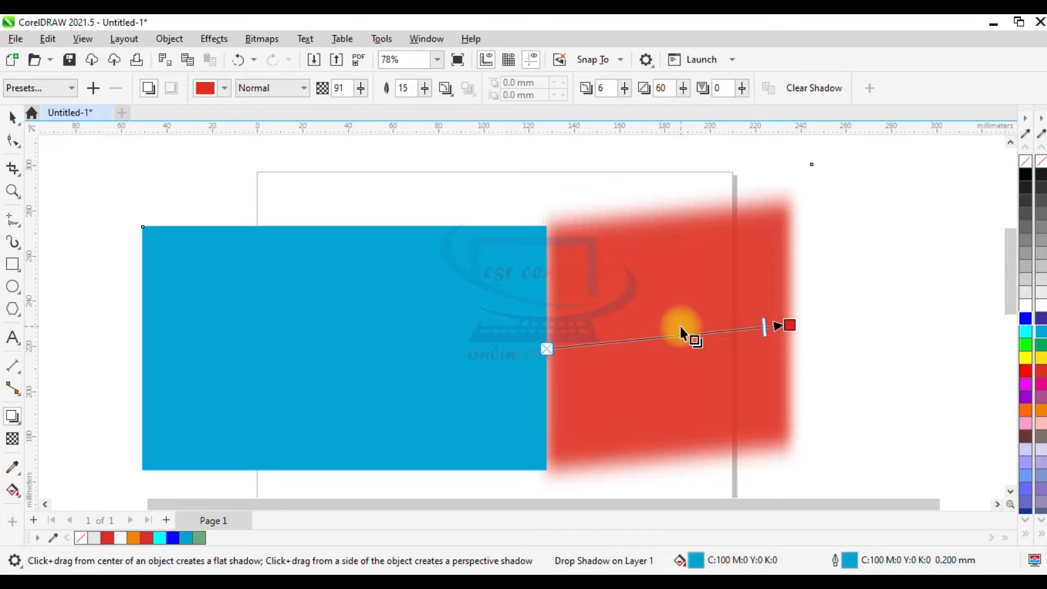
drag(363, 107, 322, 110)
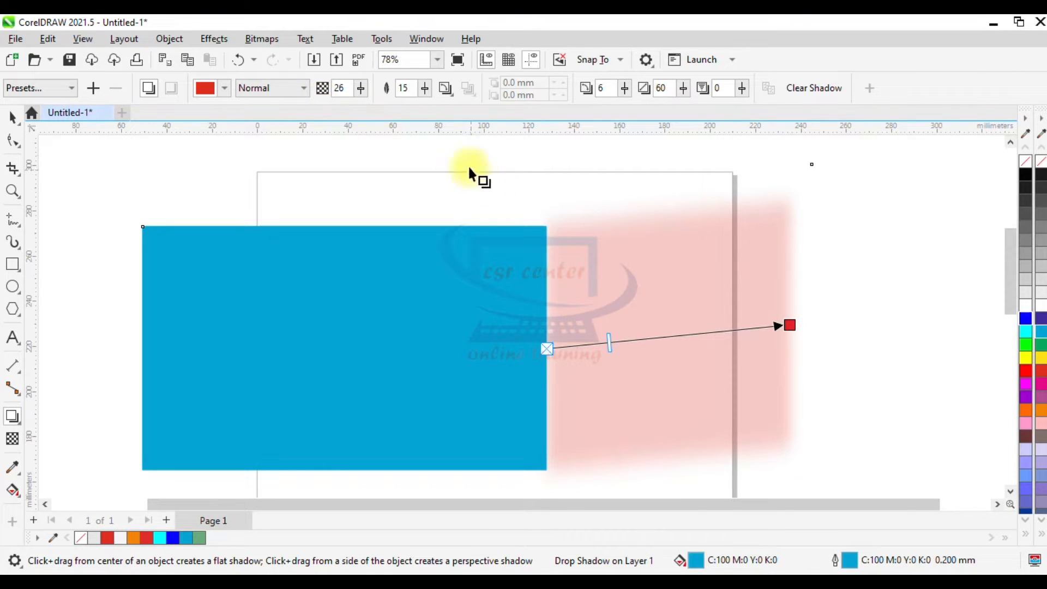
click(361, 90)
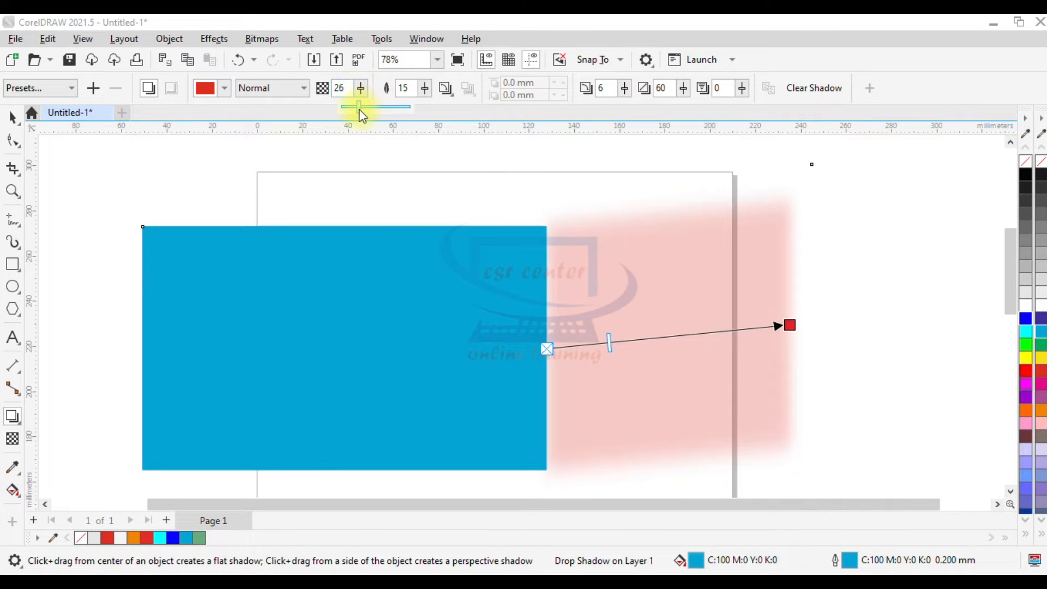
drag(360, 110, 369, 109)
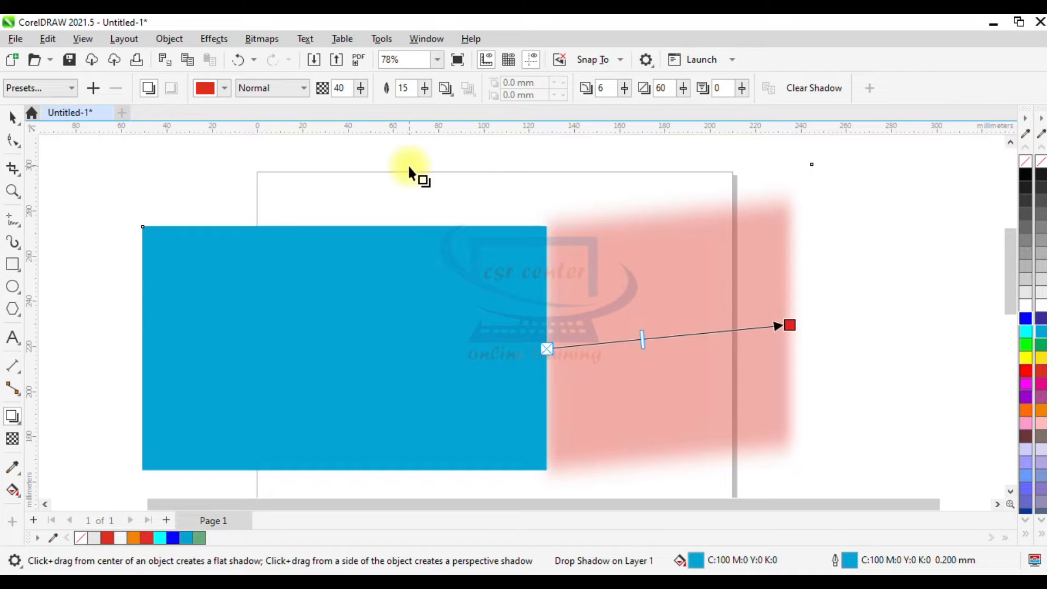
click(361, 88)
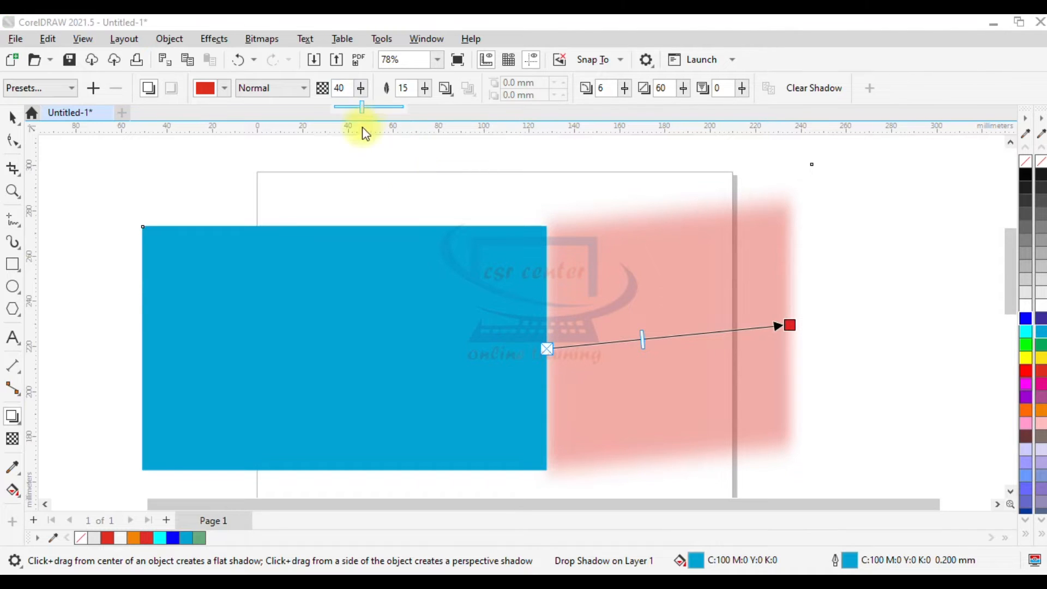
drag(374, 106, 386, 107)
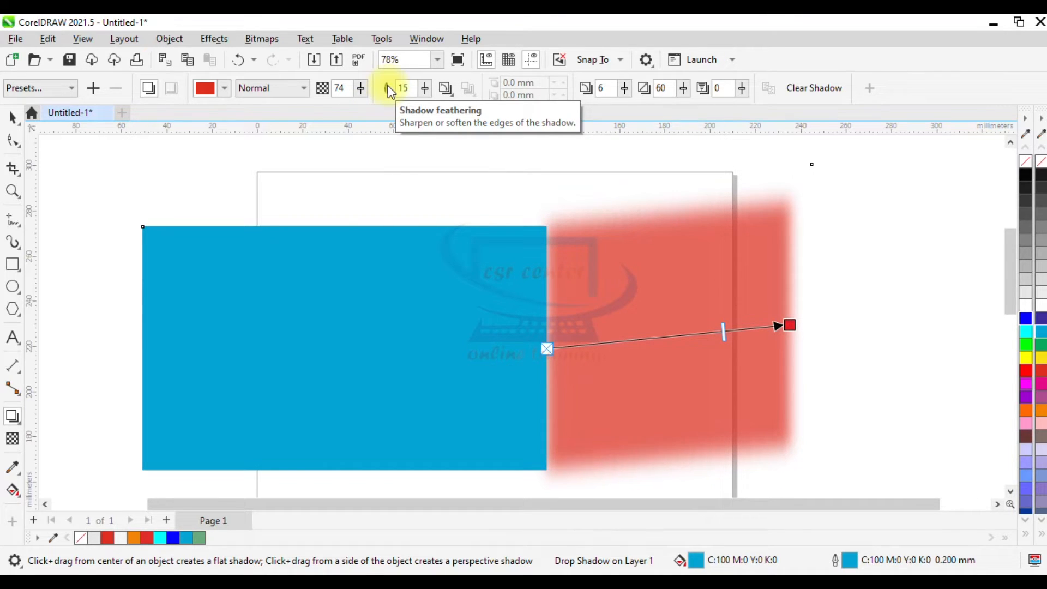
- Try a shadow feathering of 92, then reduce the feathering to 32
click(427, 92)
click(424, 107)
drag(424, 106, 479, 107)
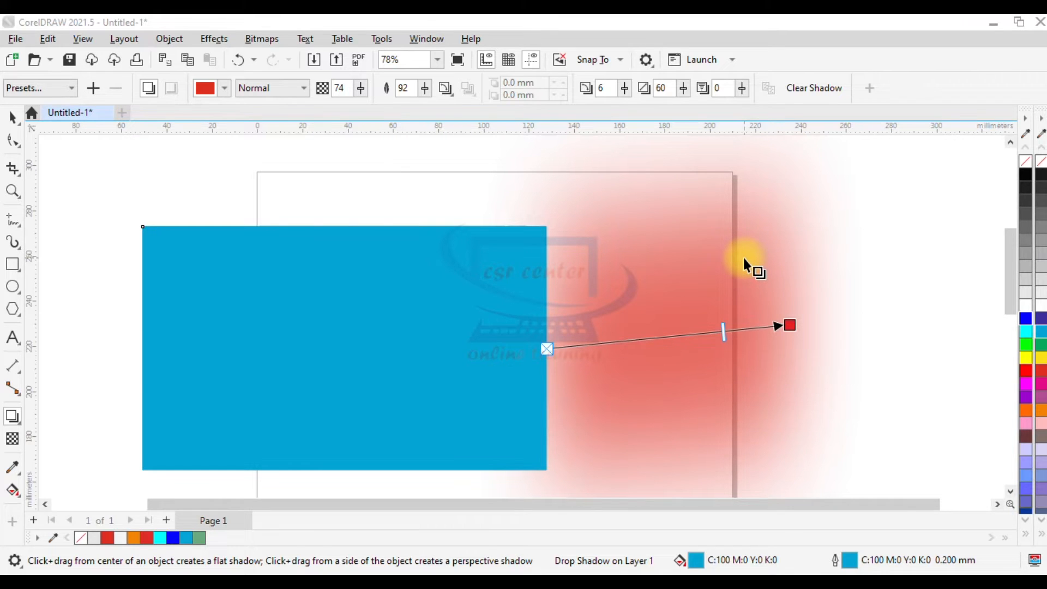
click(425, 87)
drag(427, 107, 386, 110)
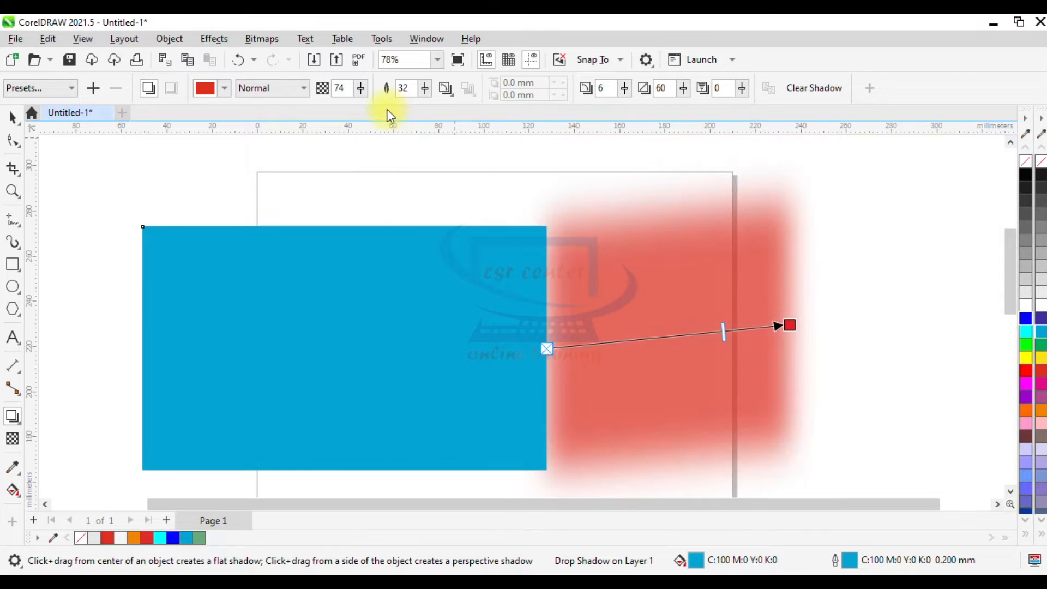
- Try the Gaussian Blur, Inside and Middle feathering directions on the red shadow
click(450, 92)
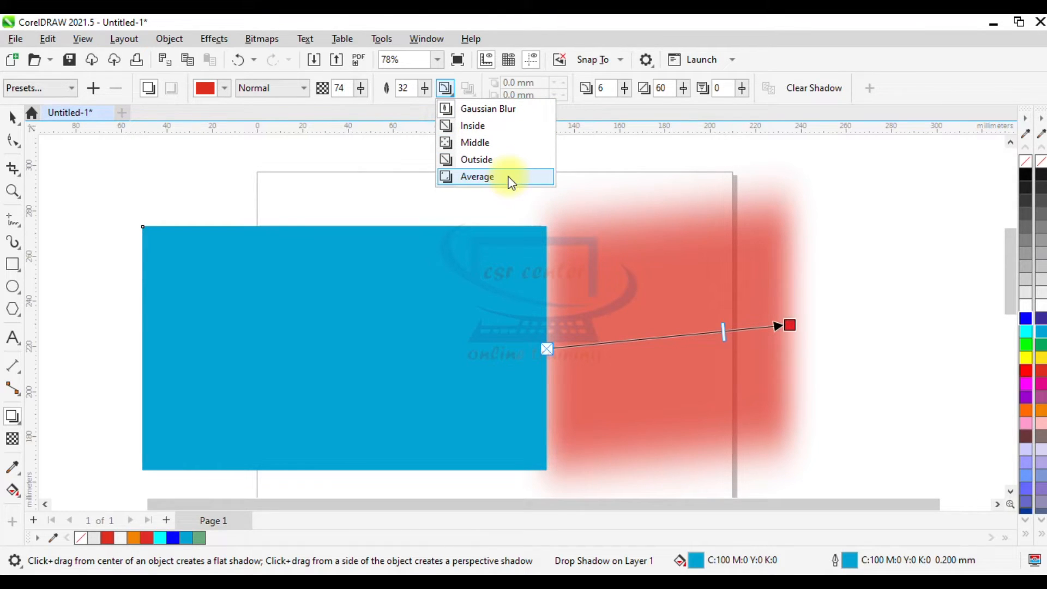
click(512, 109)
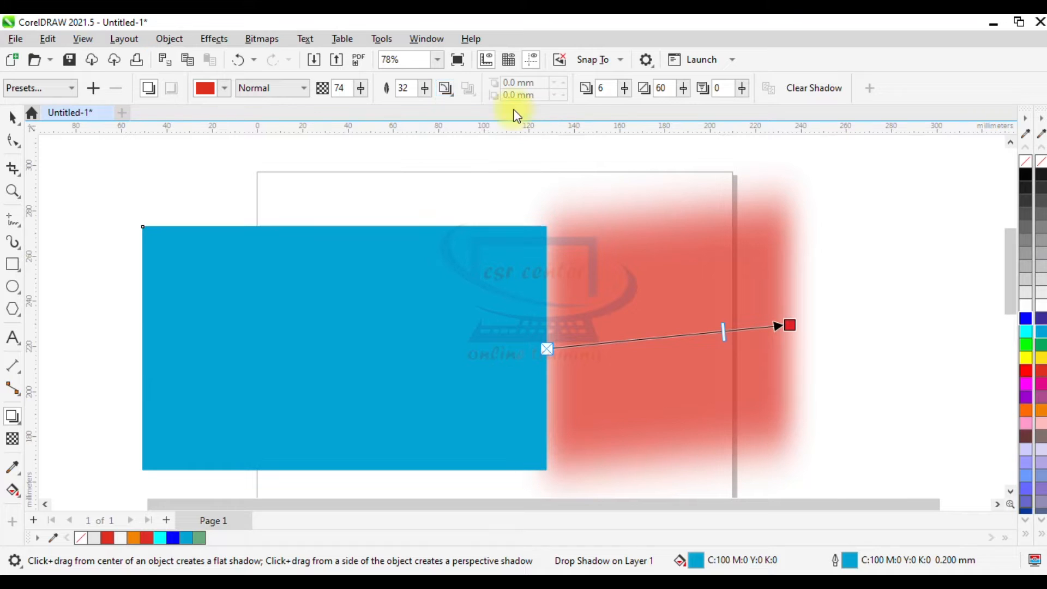
scroll(660, 296, up, 1)
scroll(659, 296, down, 2)
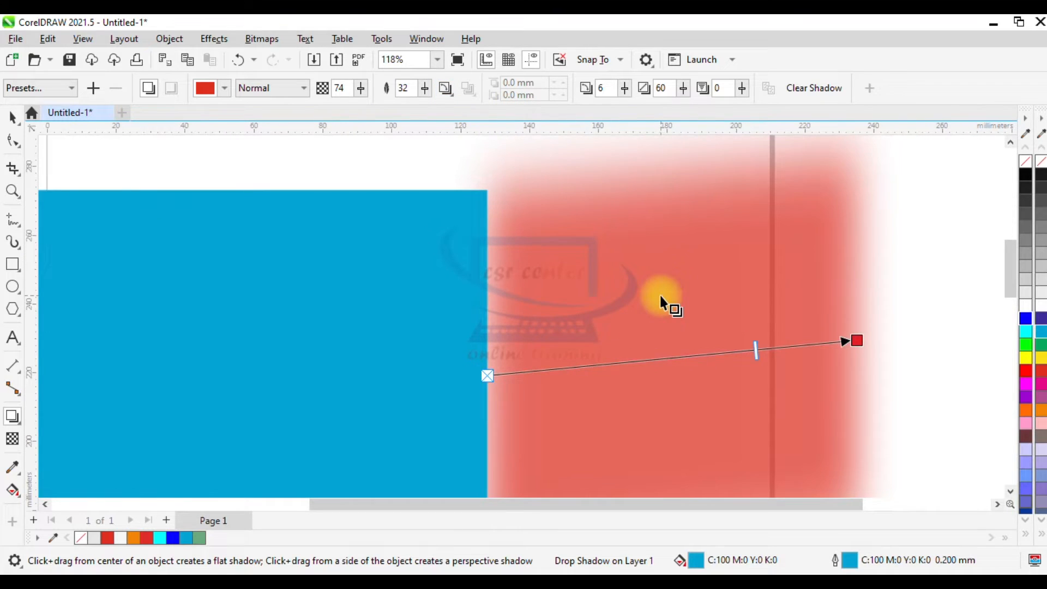
click(440, 98)
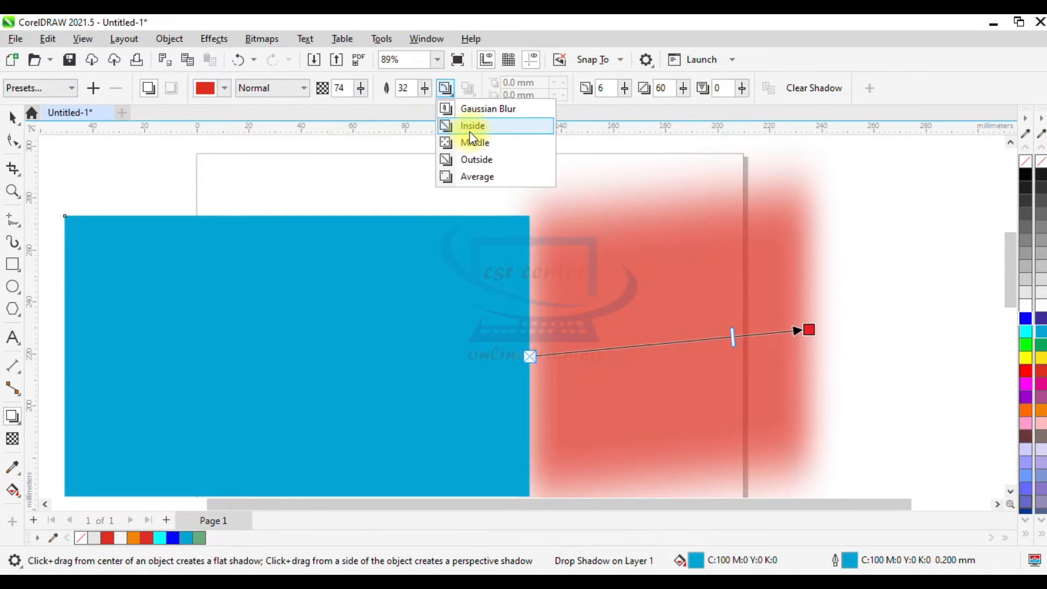
click(470, 131)
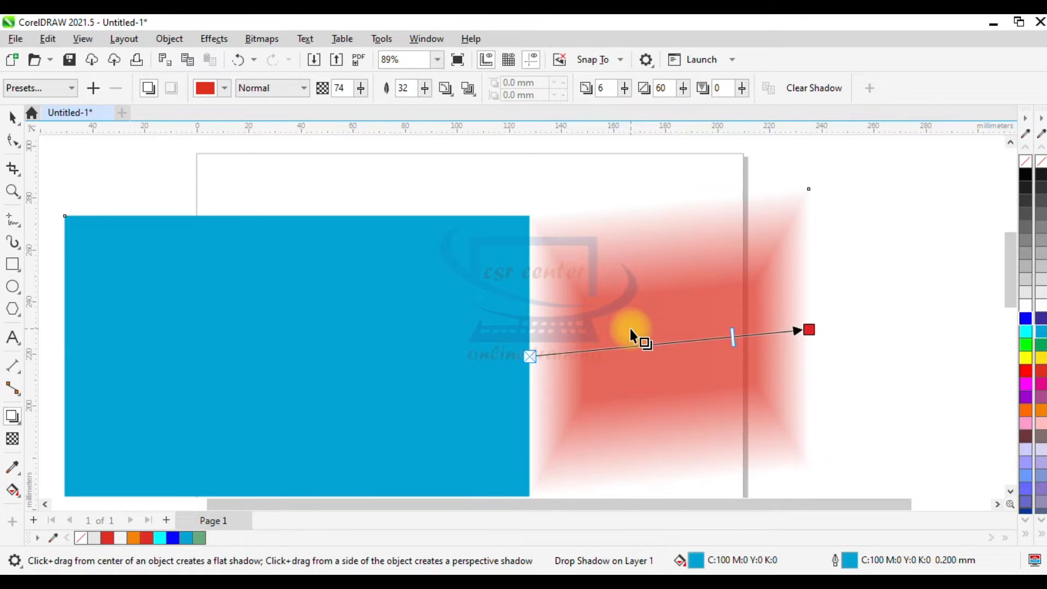
click(472, 96)
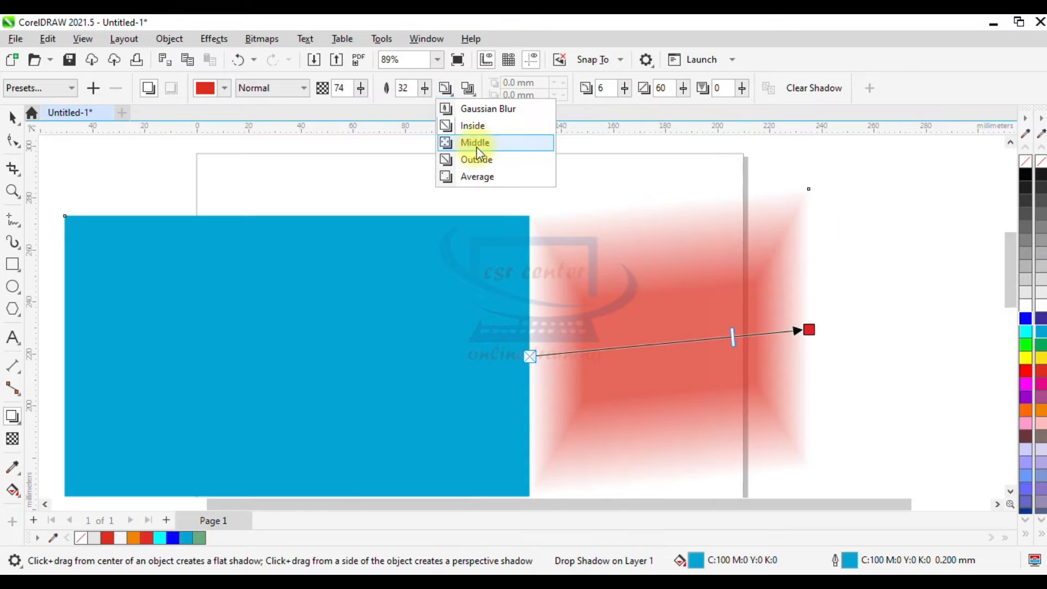
click(474, 144)
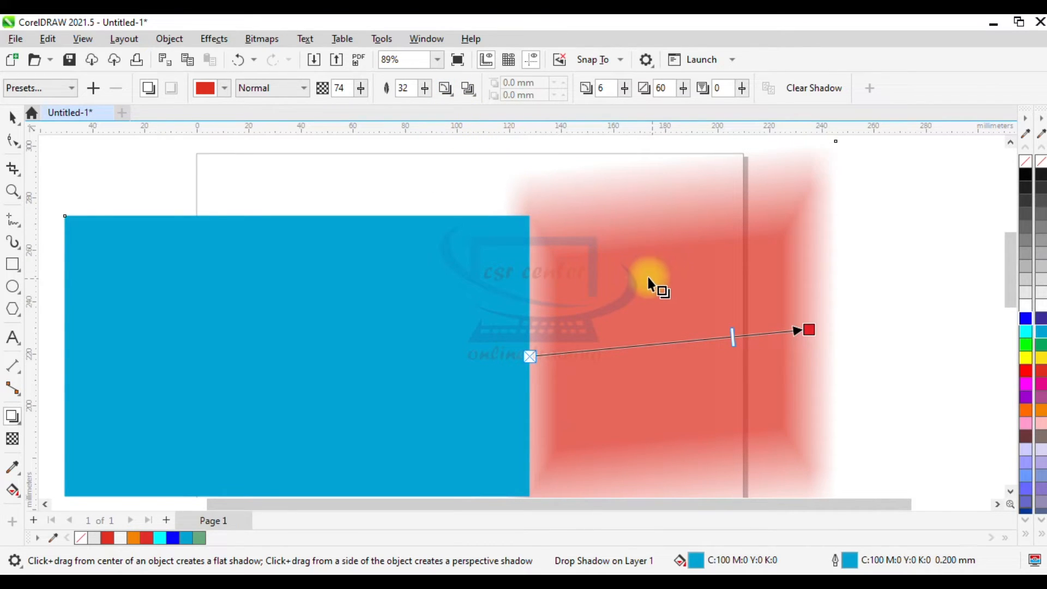
- Try the Outside and Average feathering directions on the shadow, then return to Gaussian Blur
click(446, 90)
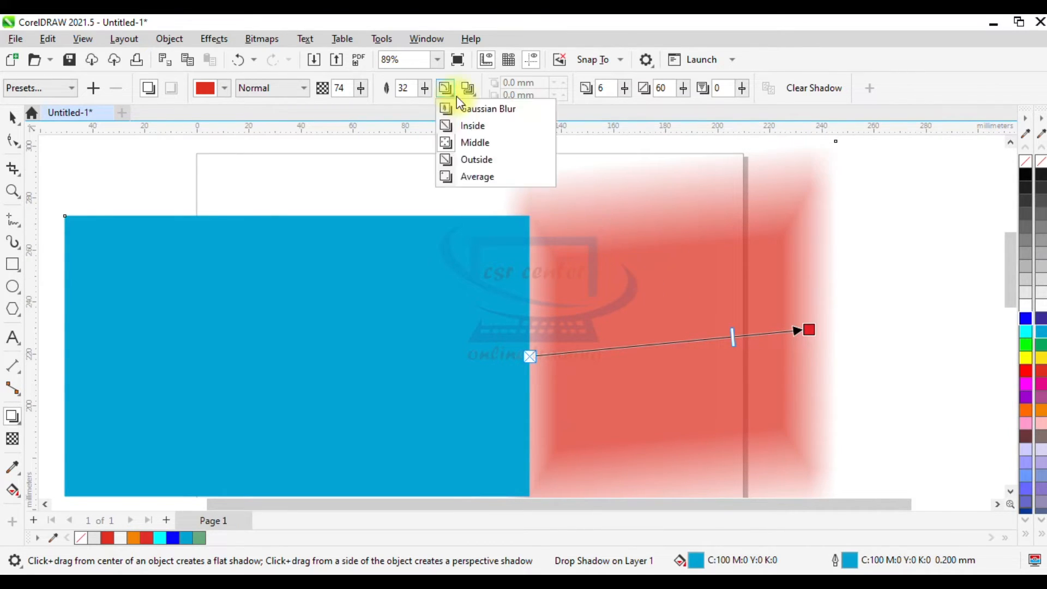
click(470, 159)
scroll(636, 276, down, 2)
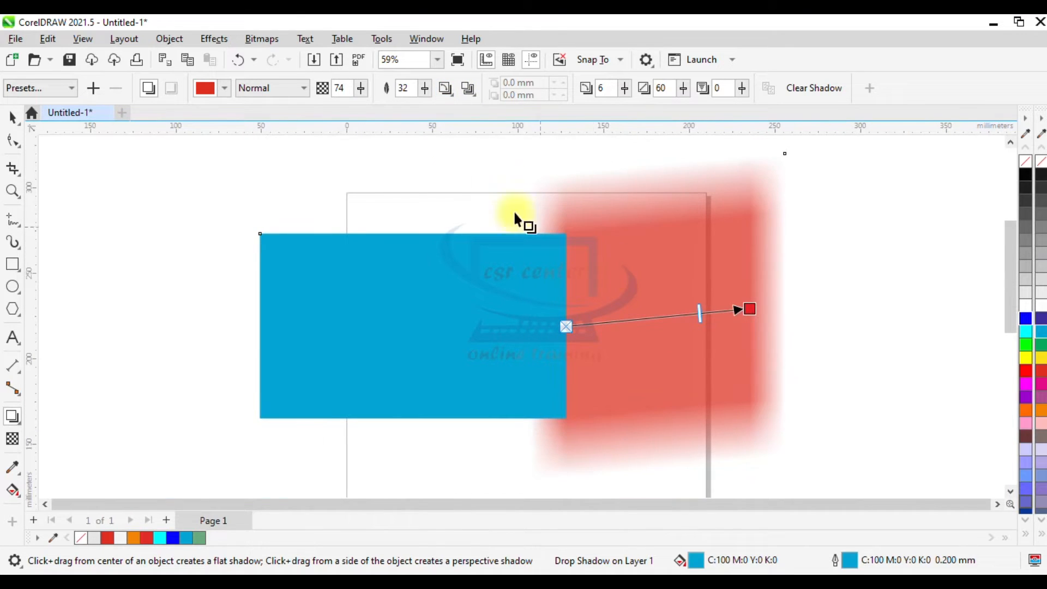
click(446, 89)
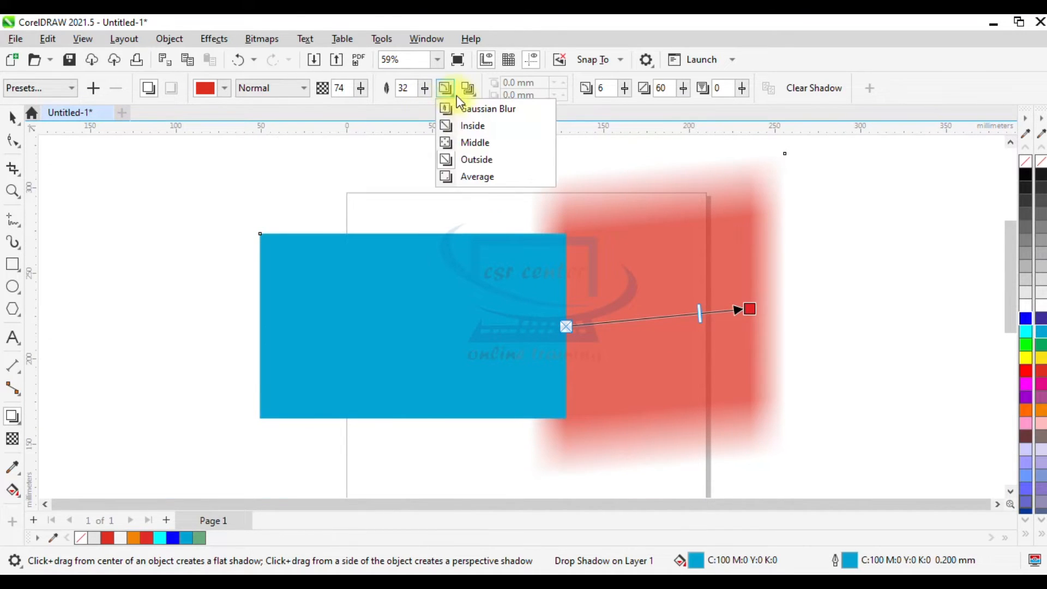
click(477, 175)
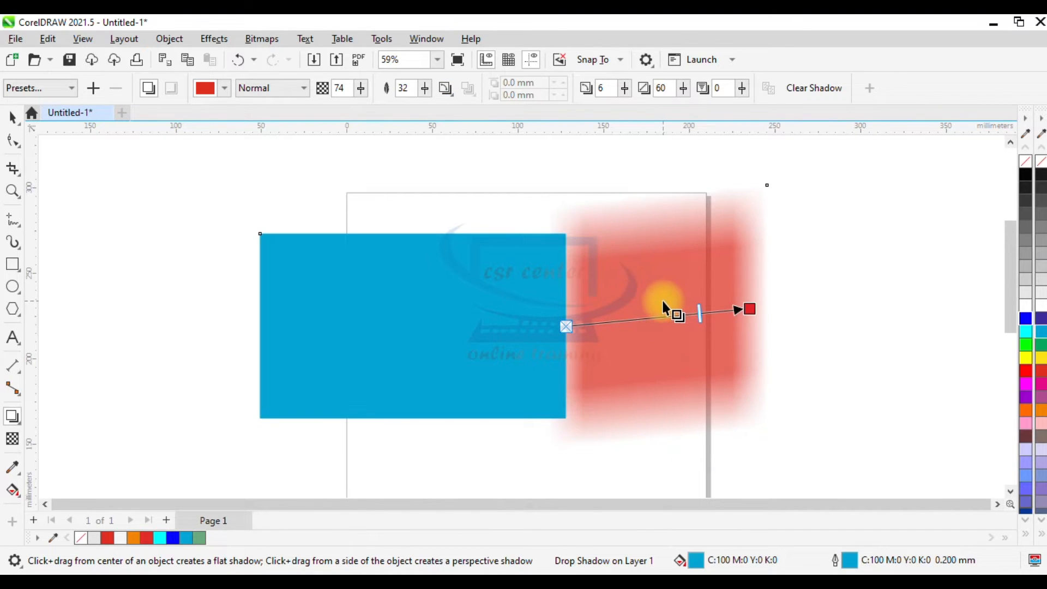
click(446, 88)
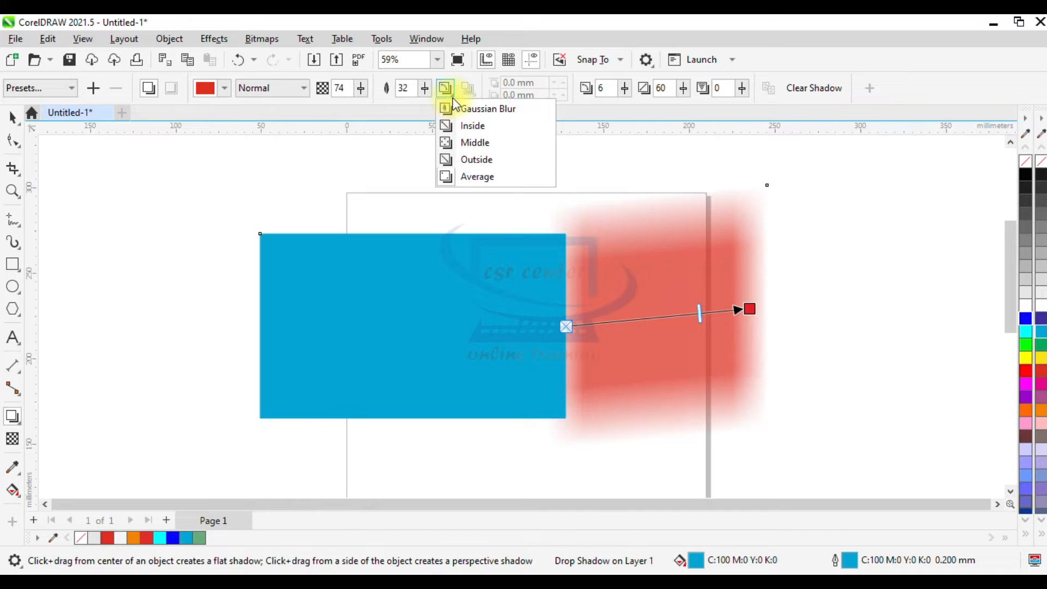
click(472, 109)
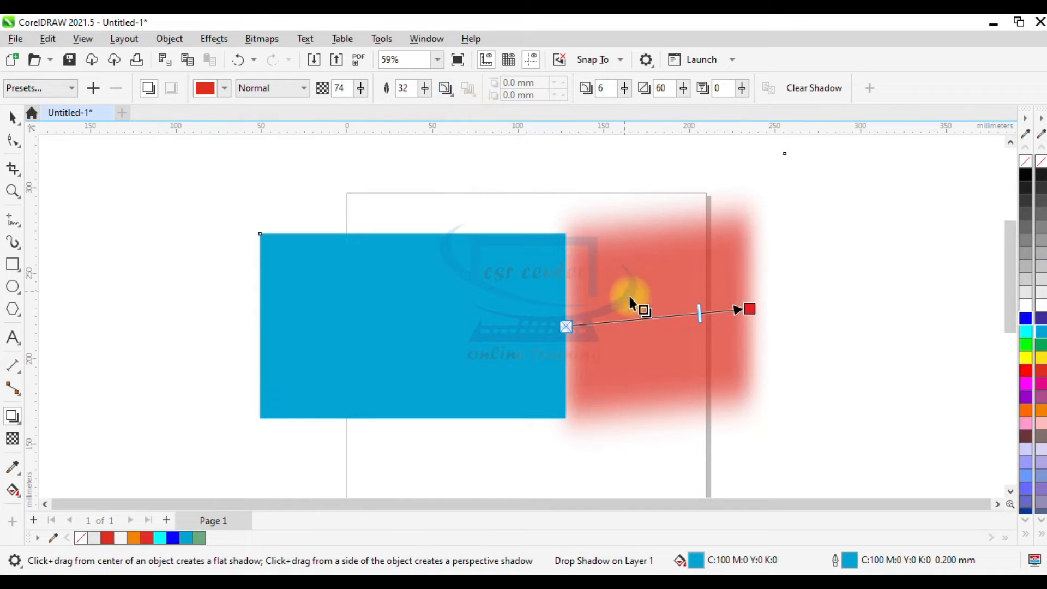
- Set the shadow's feathering direction to Middle
scroll(676, 306, up, 1)
scroll(676, 306, up, 1)
scroll(676, 306, down, 1)
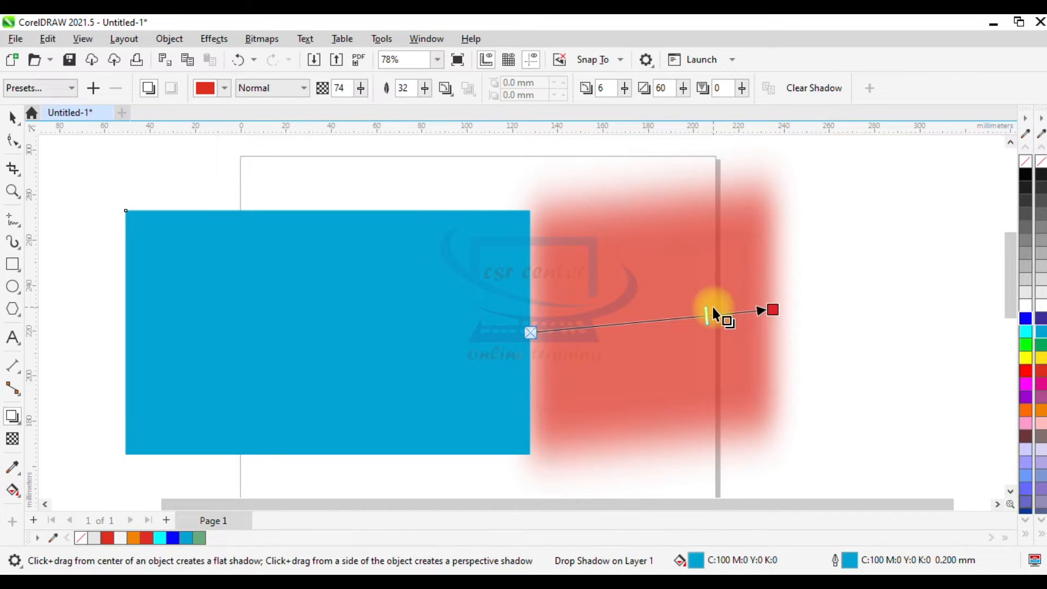
click(468, 88)
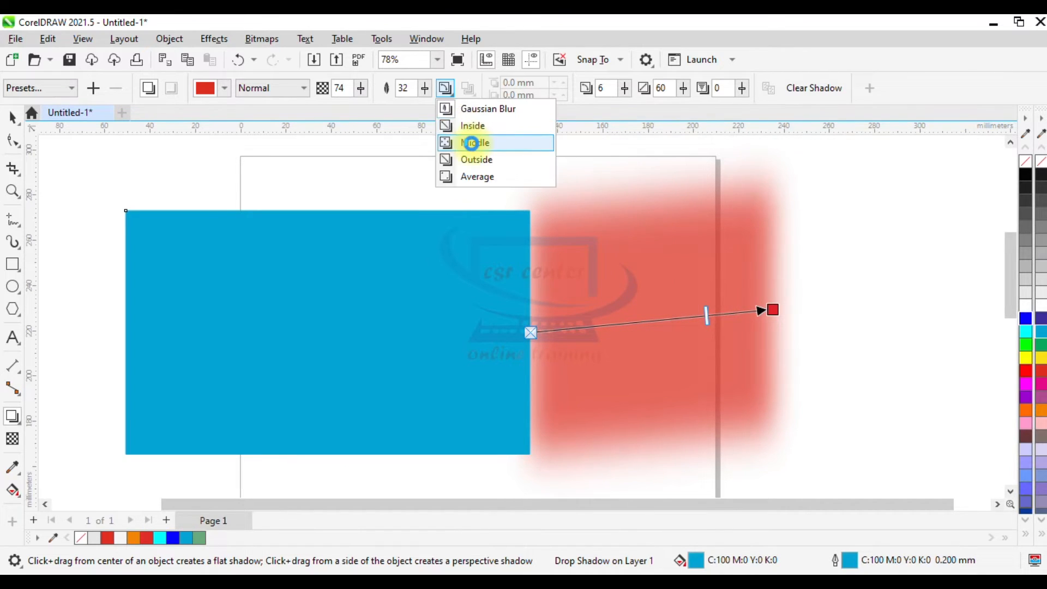
click(472, 141)
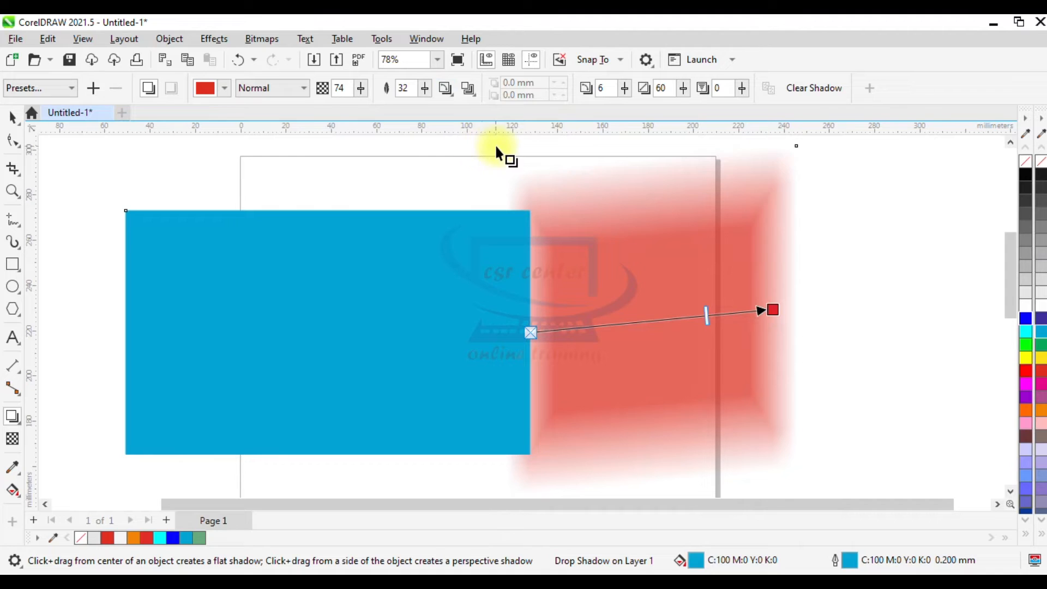
- Try the Squared and Inverse Squared feathering edges on the shadow
click(469, 91)
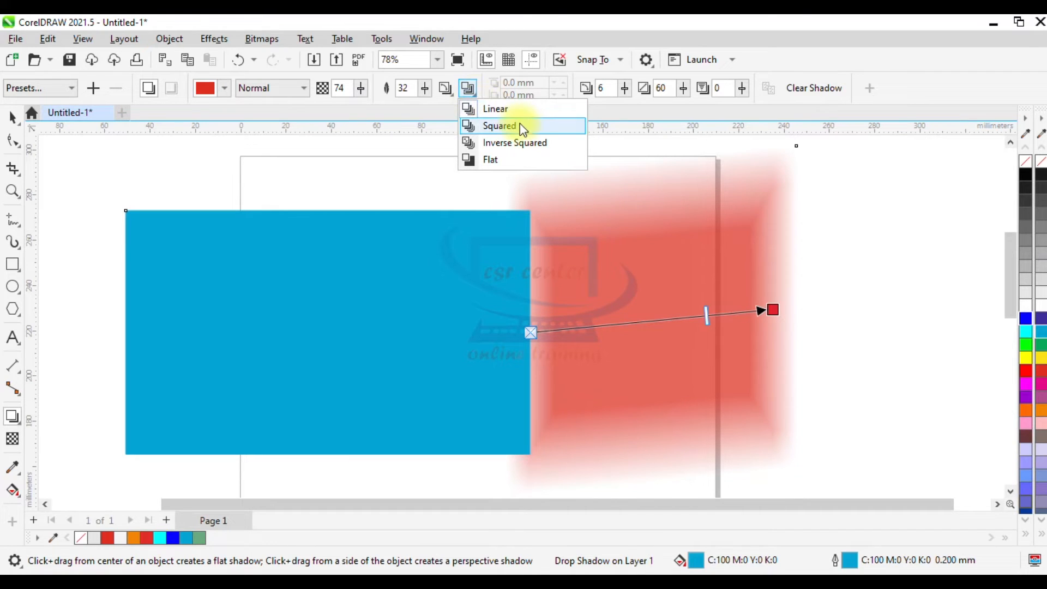
click(545, 142)
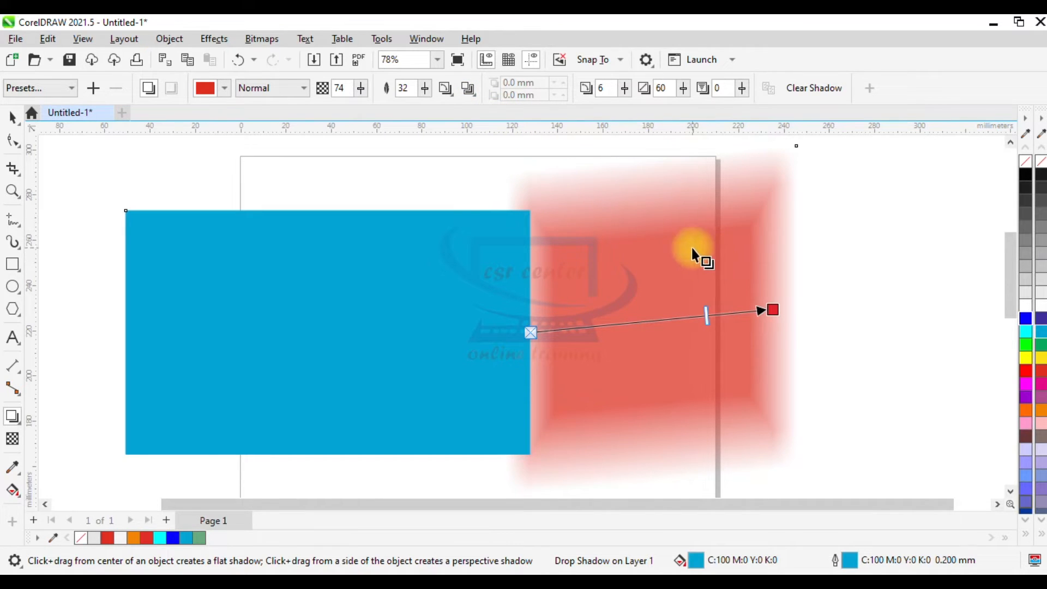
click(469, 89)
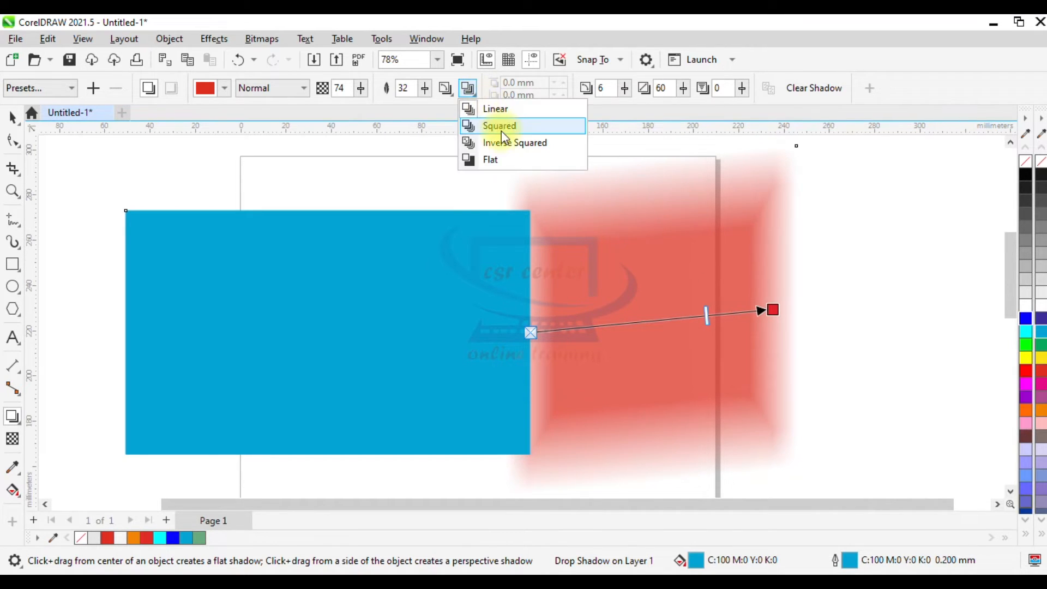
click(501, 129)
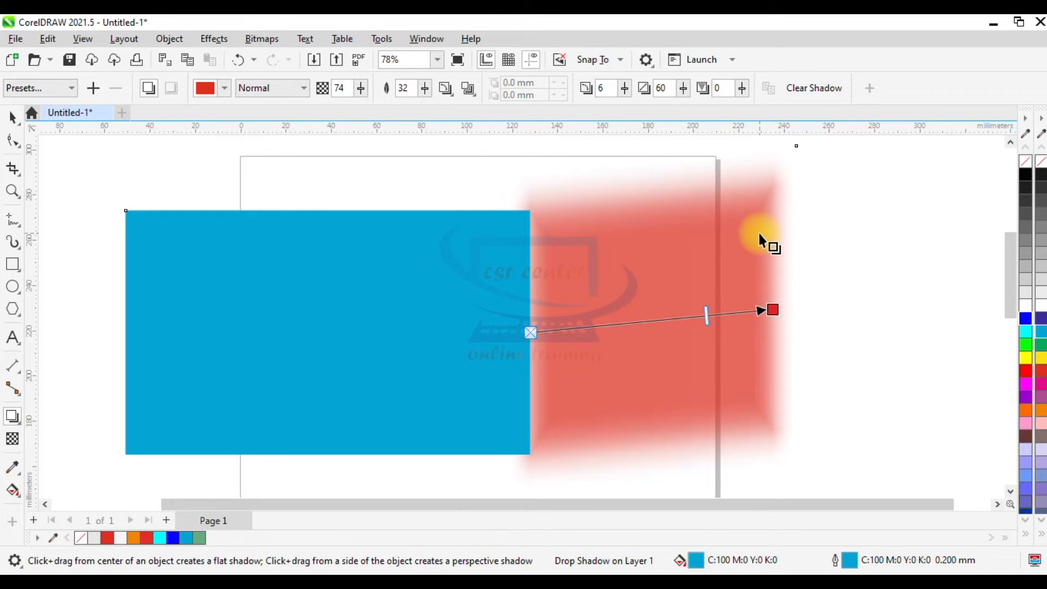
click(467, 90)
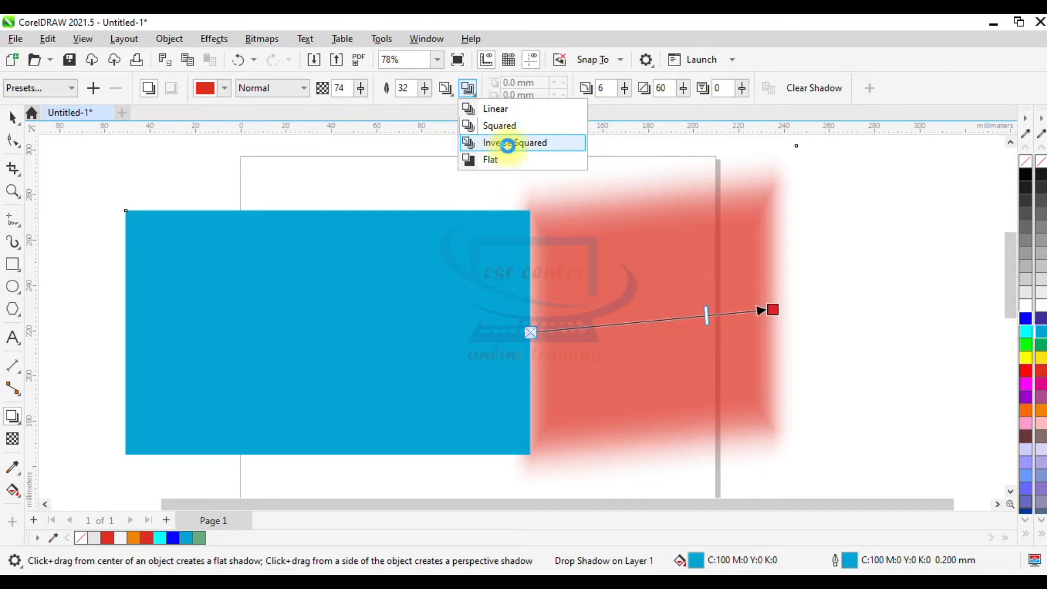
click(507, 143)
- Try the Flat feathering edge on the shadow, then set the edge to Linear
scroll(691, 301, up, 1)
click(467, 88)
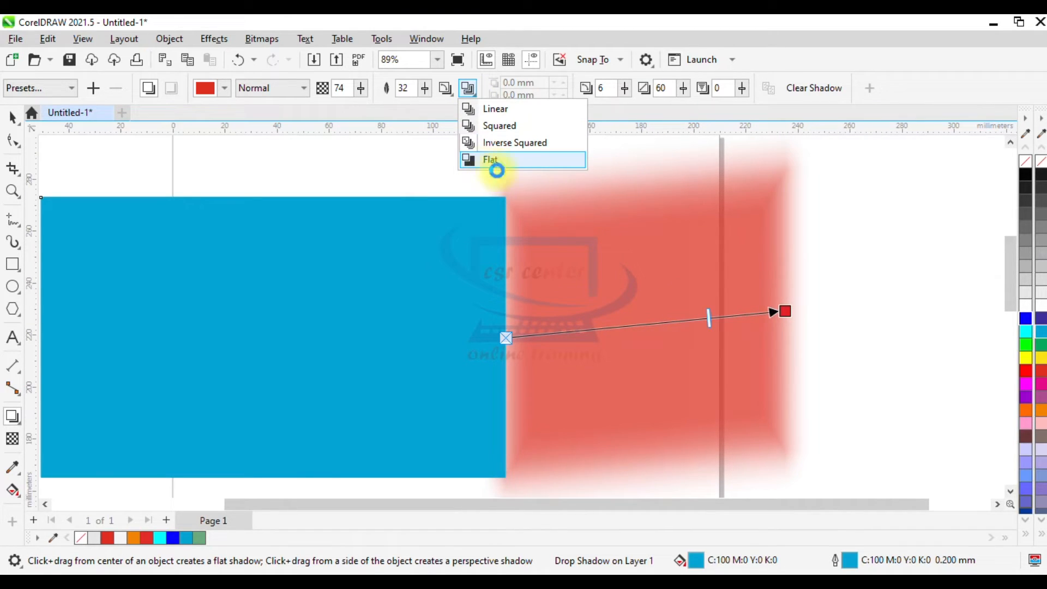
click(490, 160)
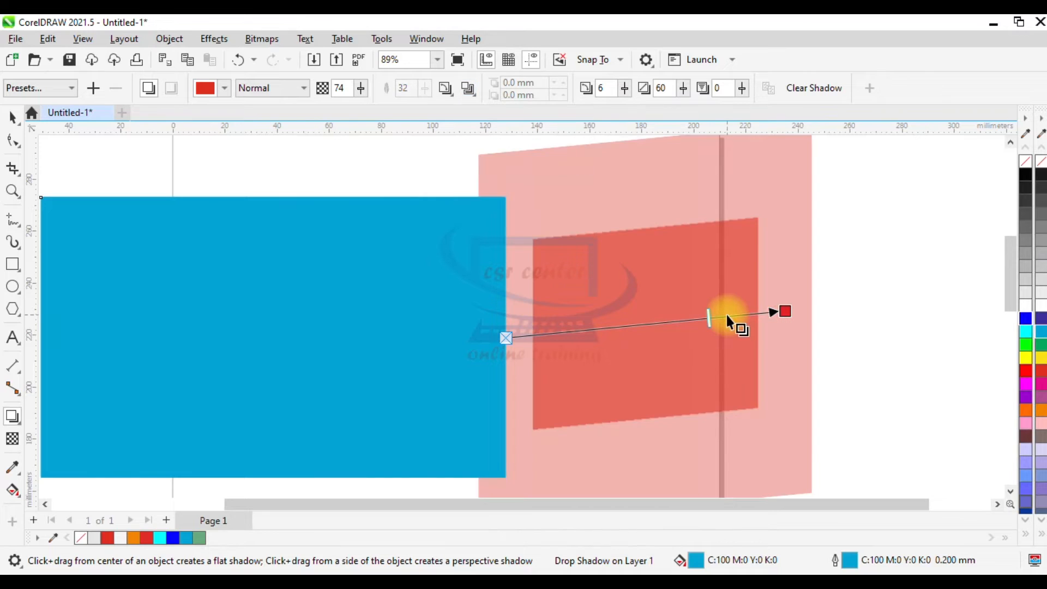
scroll(726, 315, down, 2)
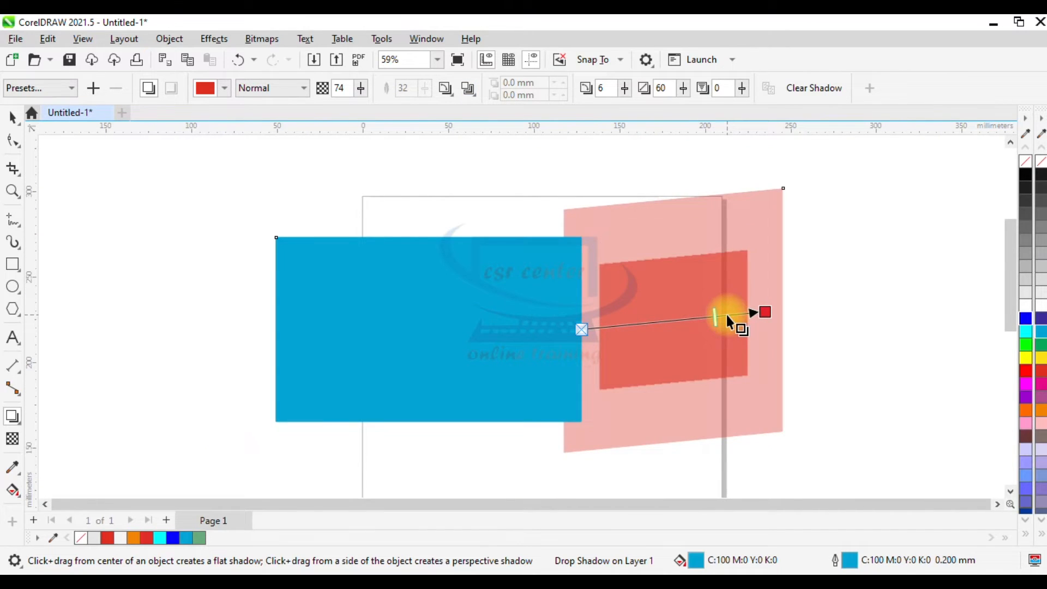
click(467, 88)
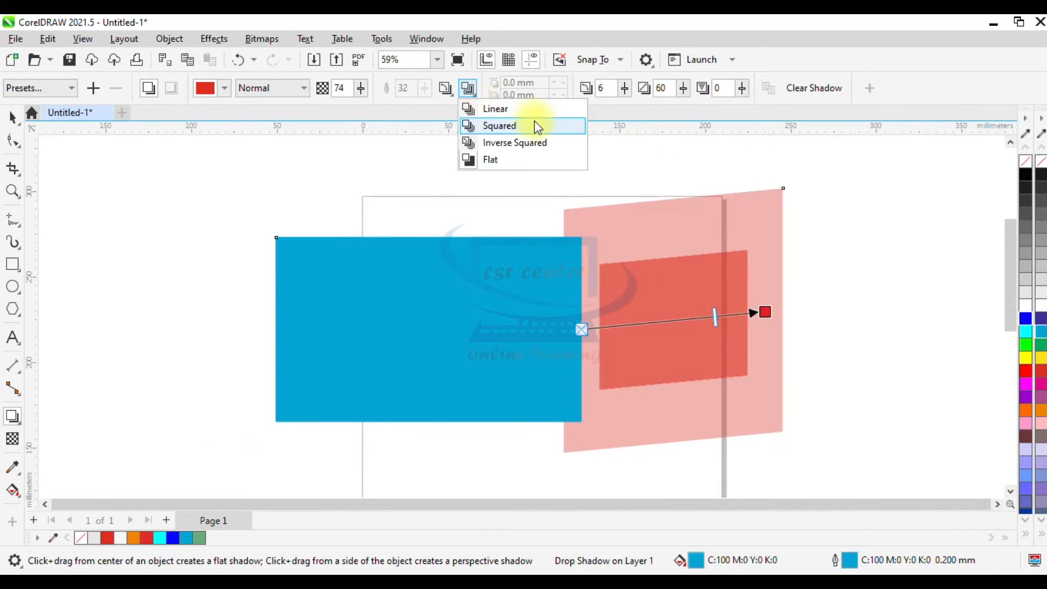
click(499, 108)
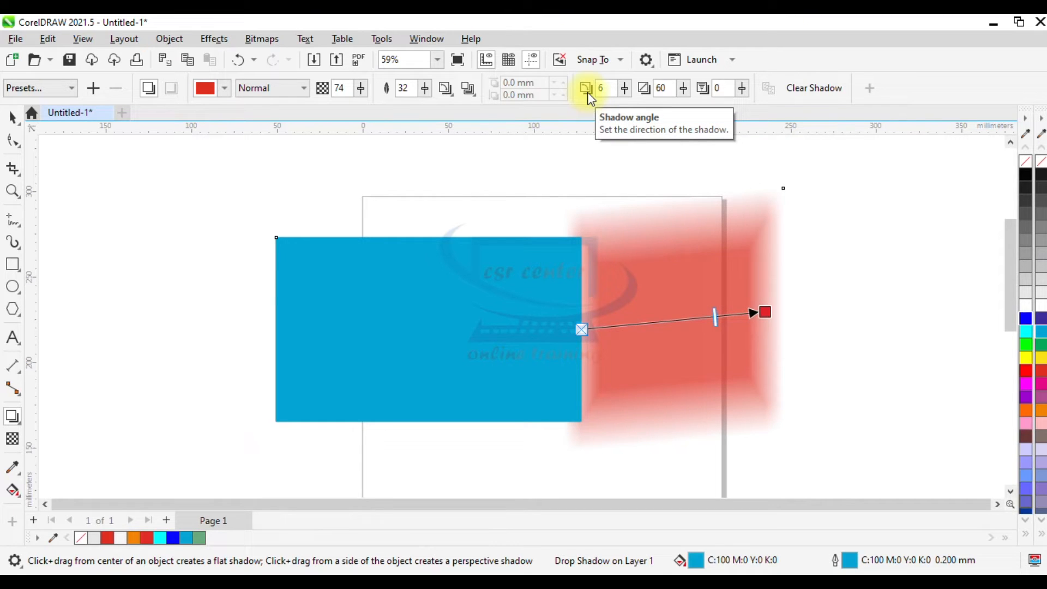
- Set the shadow's angle to 120, then swing the shadow below the rectangle's right side, to an angle of about 315 and stretch of about 46
click(624, 93)
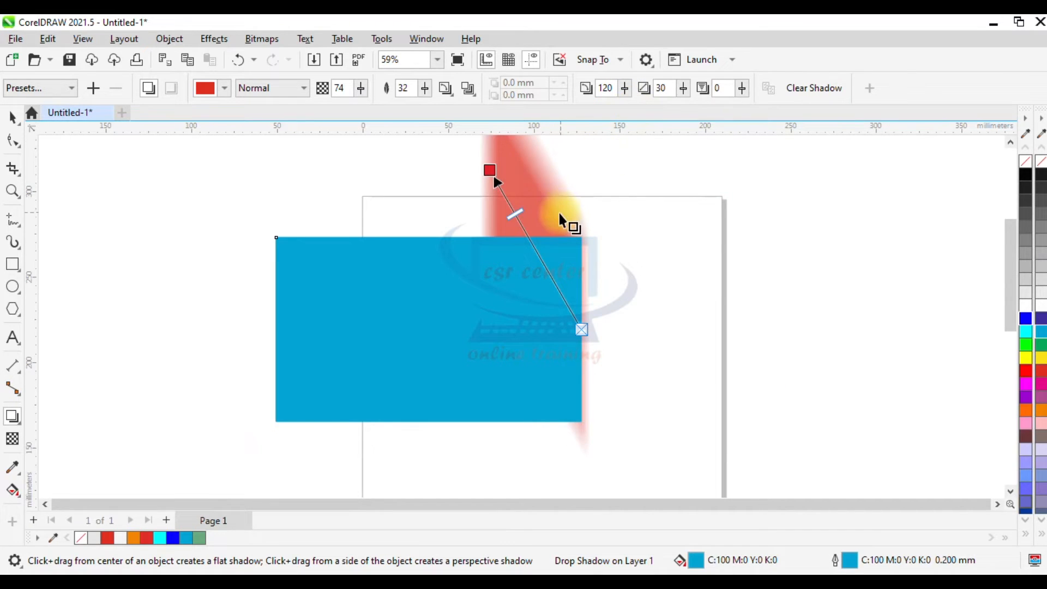
scroll(562, 218, down, 2)
mouse_move(528, 192)
mouse_down()
mouse_move(598, 218)
mouse_move(654, 265)
mouse_move(603, 345)
mouse_move(637, 355)
mouse_move(607, 353)
mouse_move(639, 340)
mouse_up()
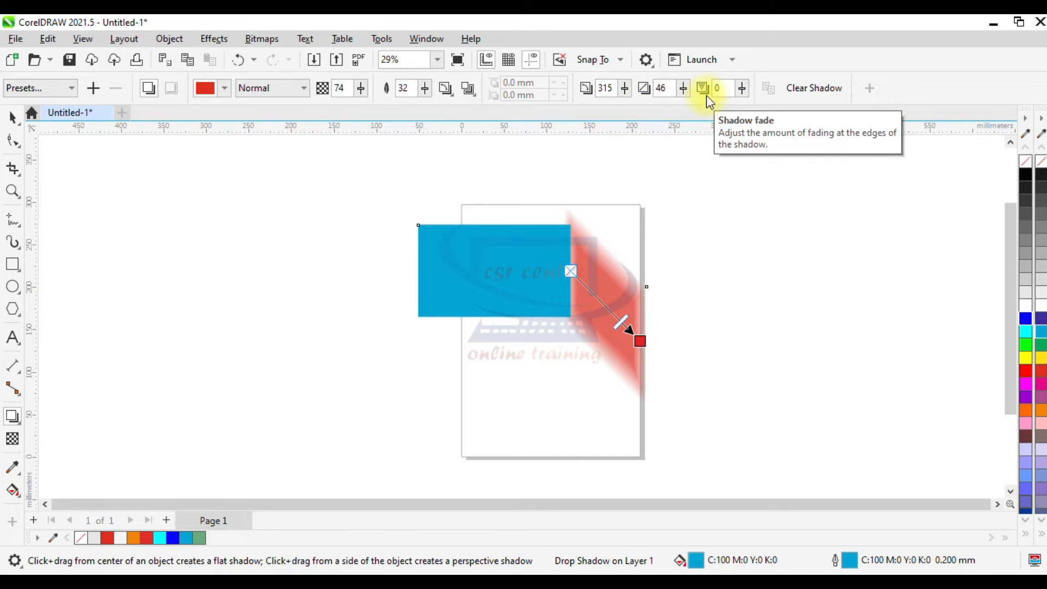
- Set the shadow's fade to 51 and pull the shadow out to the rectangle's right, at an angle of about 2 and stretch of about 75
drag(741, 88, 778, 106)
drag(639, 341, 685, 267)
scroll(656, 263, up, 3)
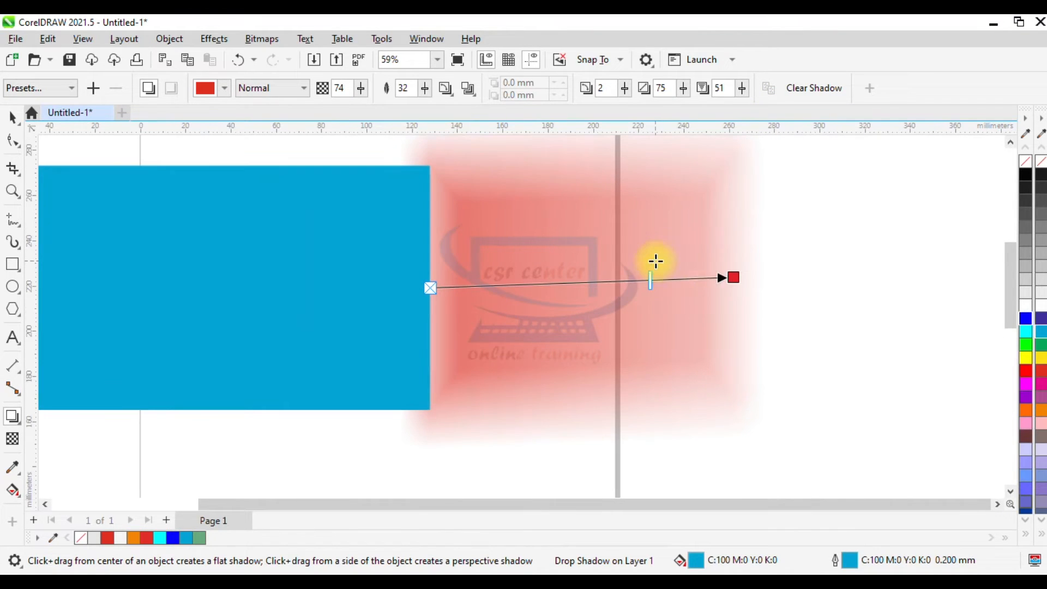
- Reduce the shadow's fade to 37, then try a stretch of about 62 at an angle of about 3 and undo that change
drag(1011, 273, 1009, 261)
scroll(767, 294, up, 1)
scroll(767, 293, down, 1)
drag(741, 88, 756, 111)
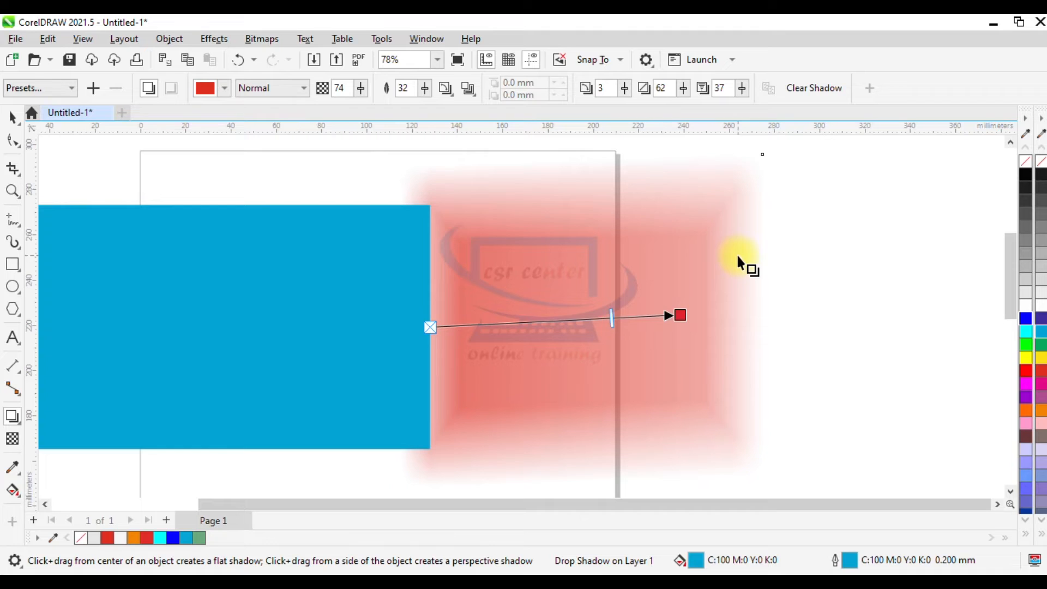
key(ctrl+z)
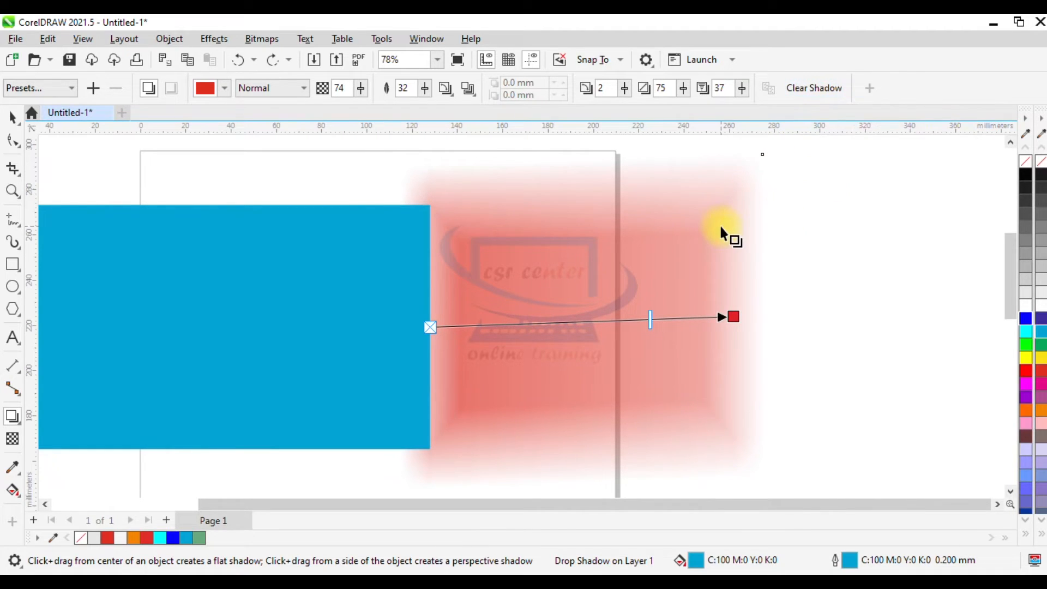
- Clear the shadow from the blue rectangle and delete the rectangle from the page
click(808, 90)
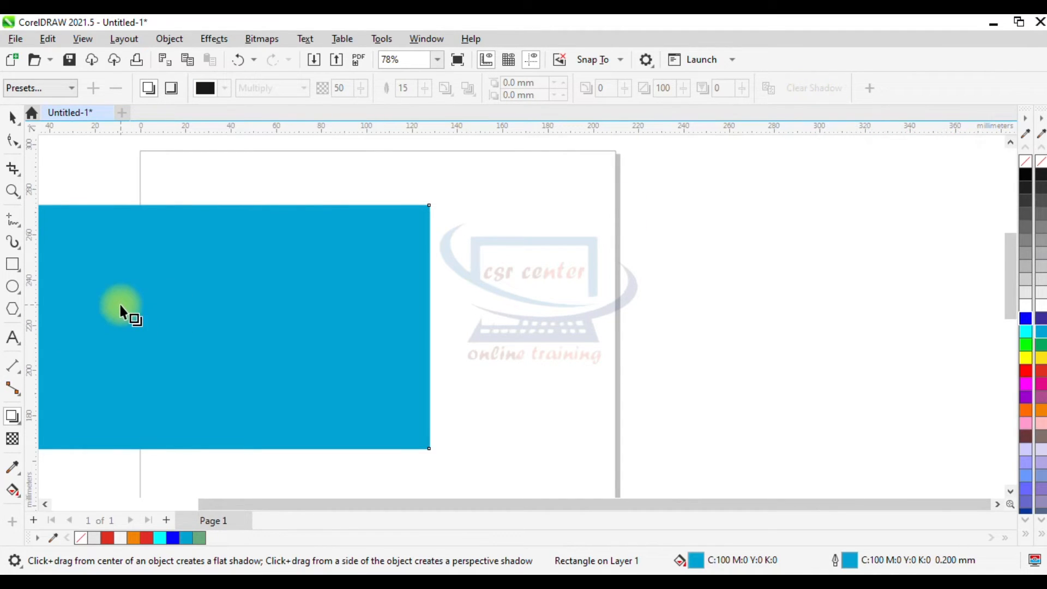
click(15, 119)
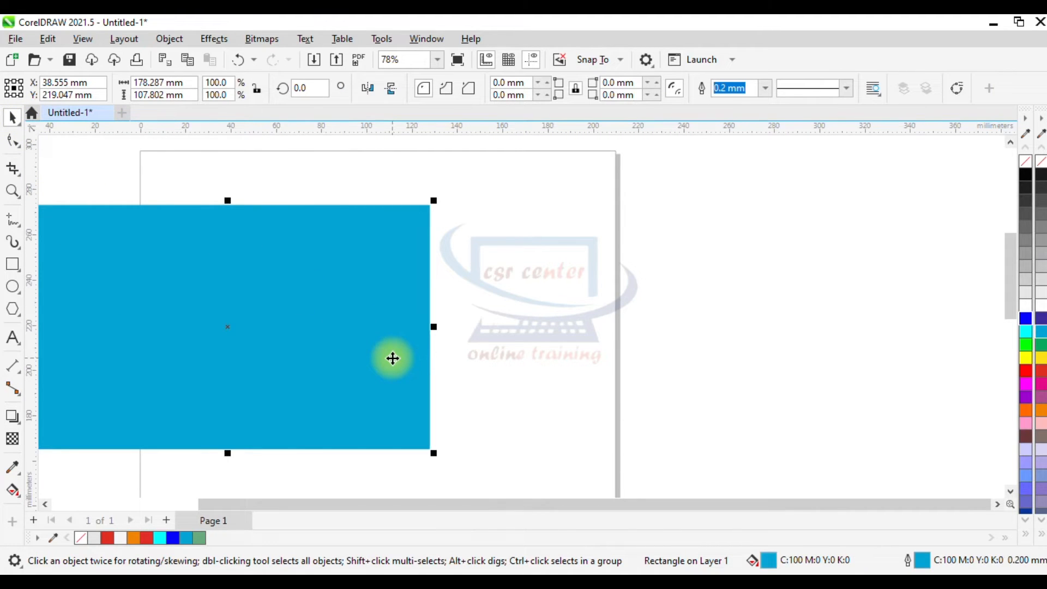
key(Delete)
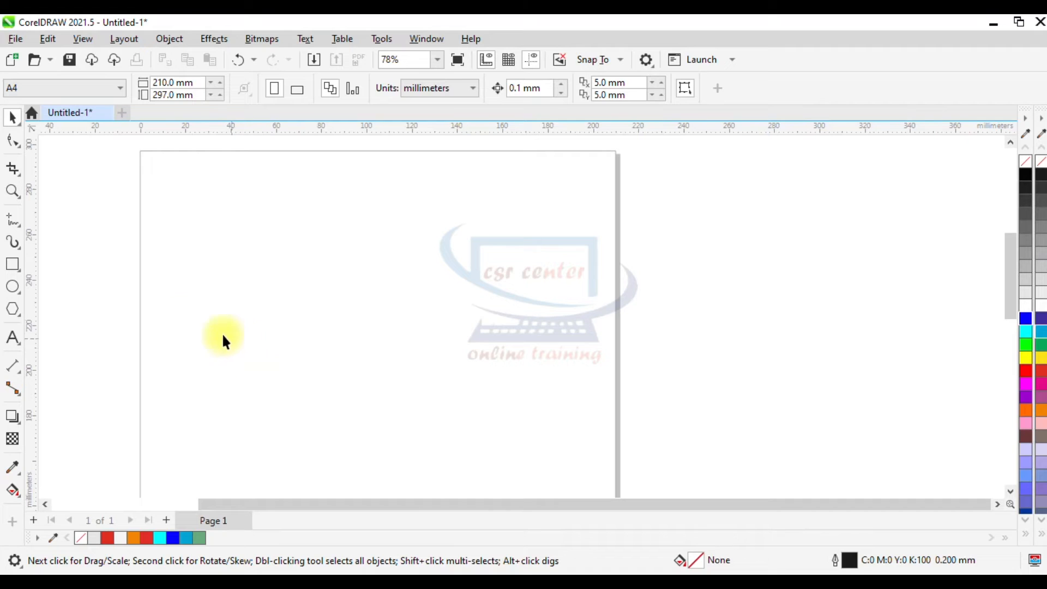
- Draw an ellipse about 100 mm wide and 86 mm high, placed across the page's right edge
click(19, 292)
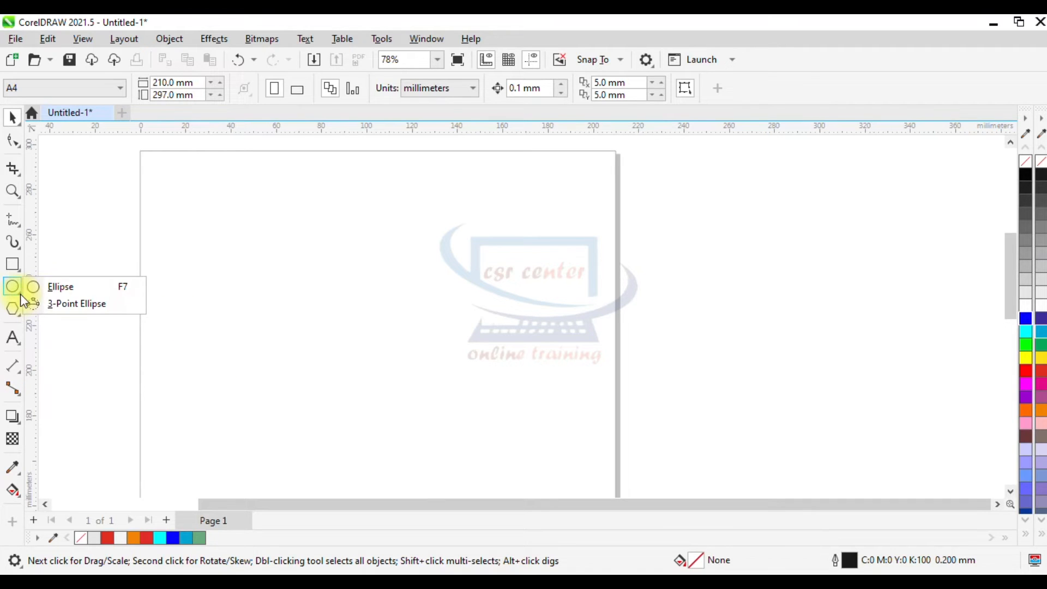
click(65, 286)
drag(462, 220, 689, 414)
drag(572, 318, 521, 294)
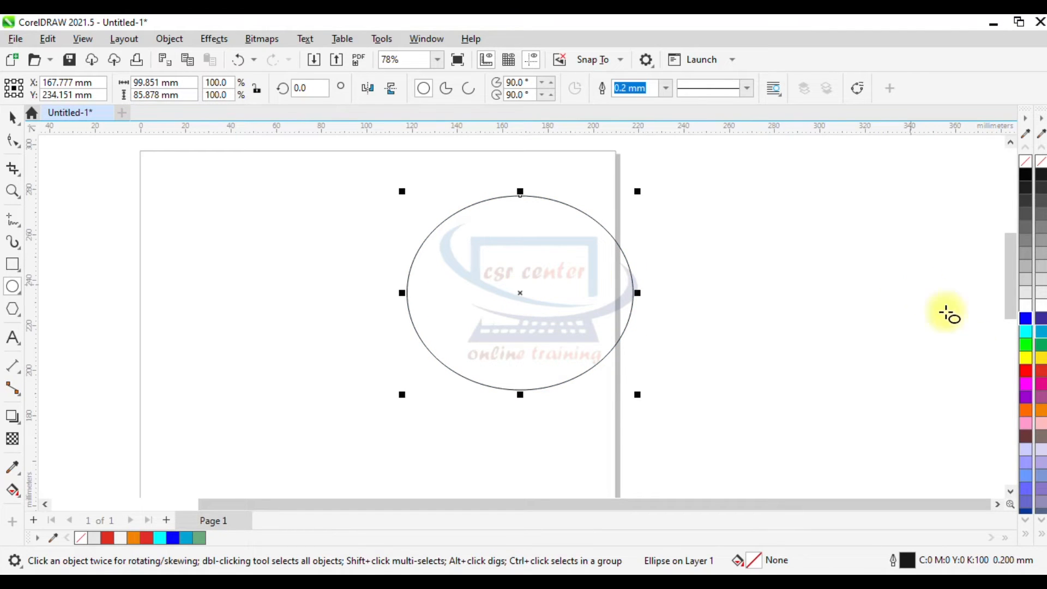
- Fill the ellipse with green and give it a red outline 4.0 mm wide
click(1042, 351)
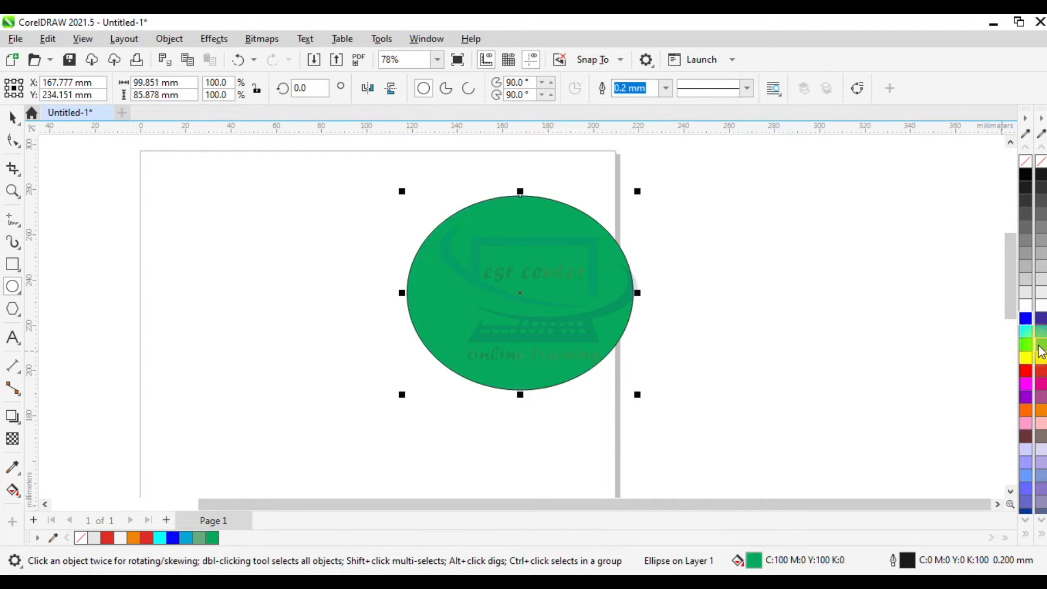
right_click(1041, 371)
click(666, 87)
click(646, 243)
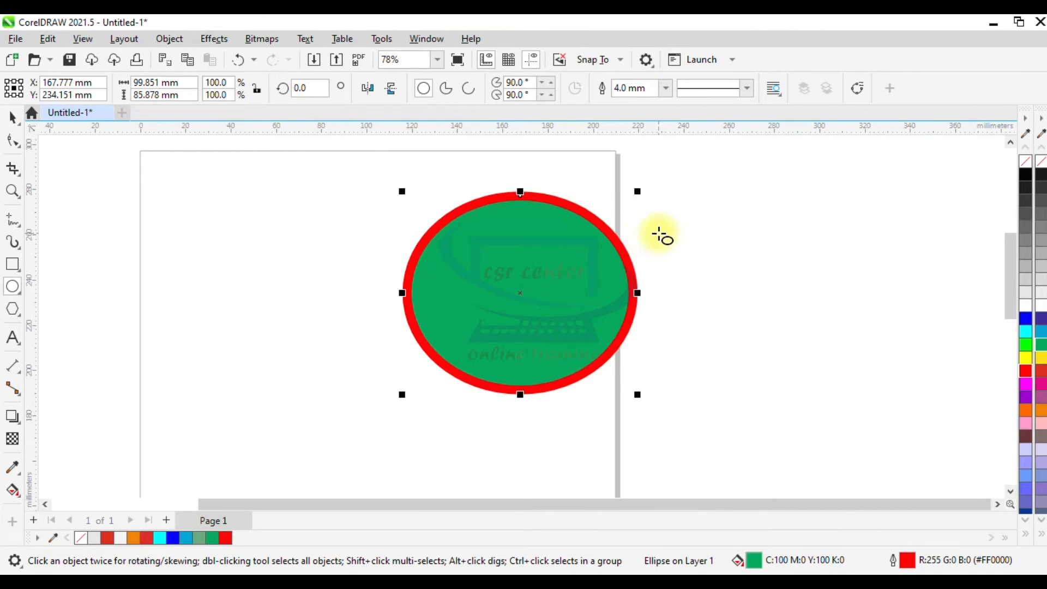
- Cast a perspective shadow from the ellipse's upper edge toward the lower right, at an angle of about 308 and stretch of about 88
scroll(554, 252, up, 1)
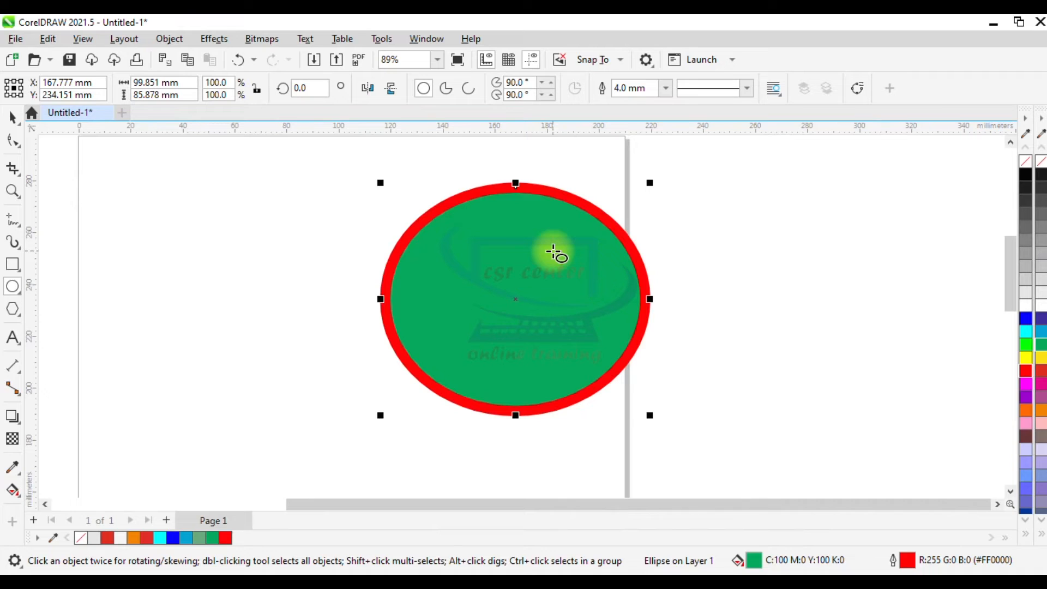
click(23, 425)
click(65, 415)
drag(494, 186, 673, 388)
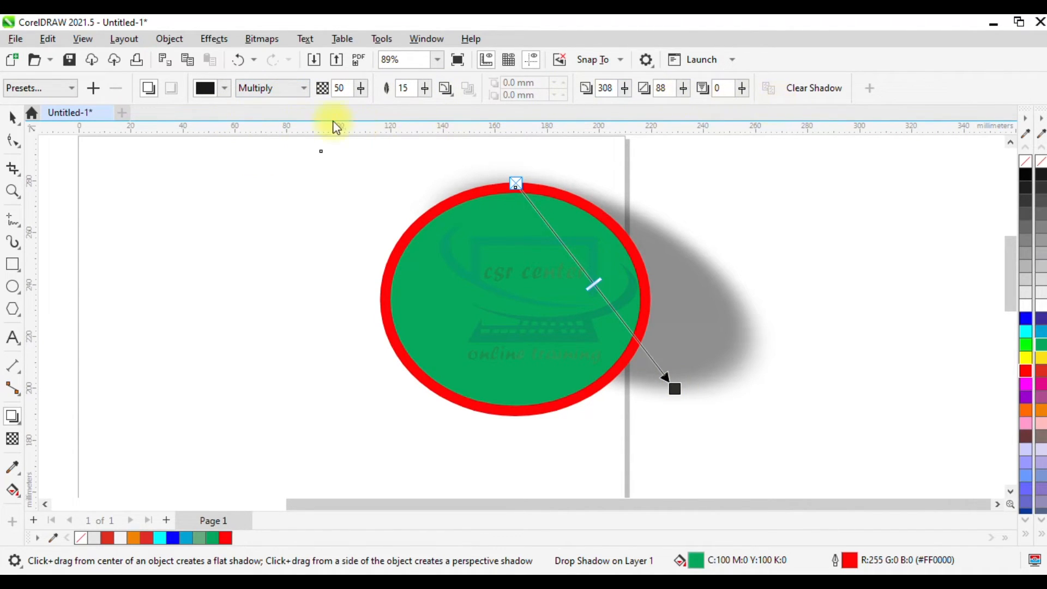
- Colour the ellipse's shadow blue and recast it from the ellipse's right side, at an angle of about 360 and stretch of about 66
click(225, 89)
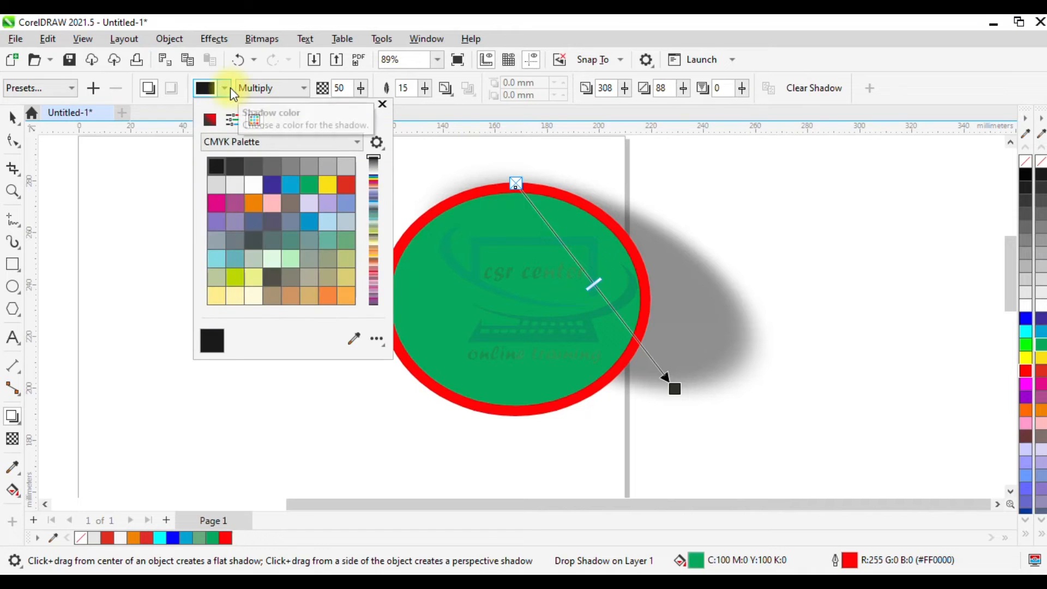
click(274, 186)
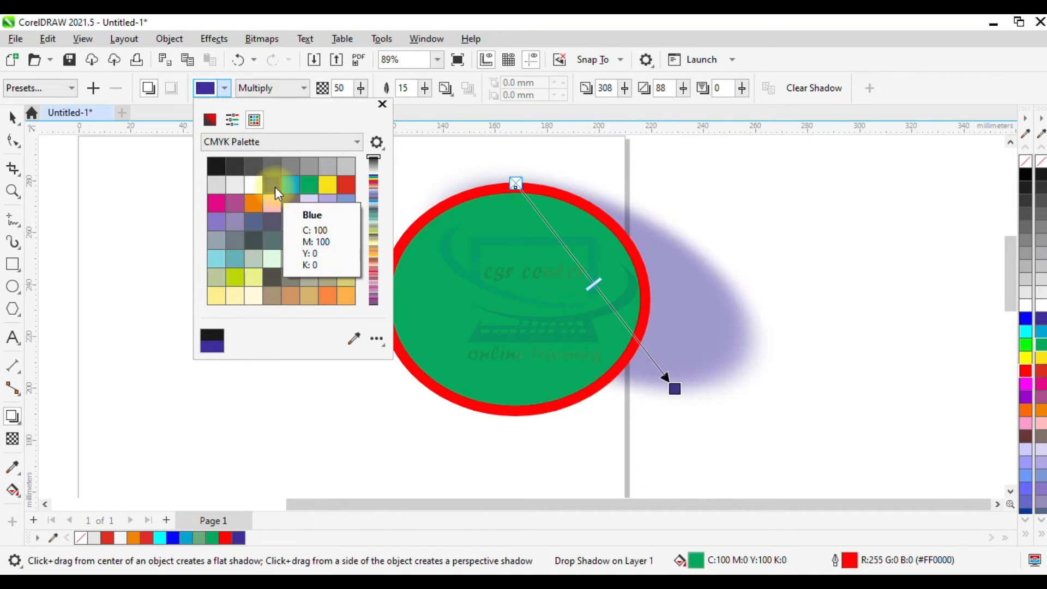
drag(619, 328, 823, 300)
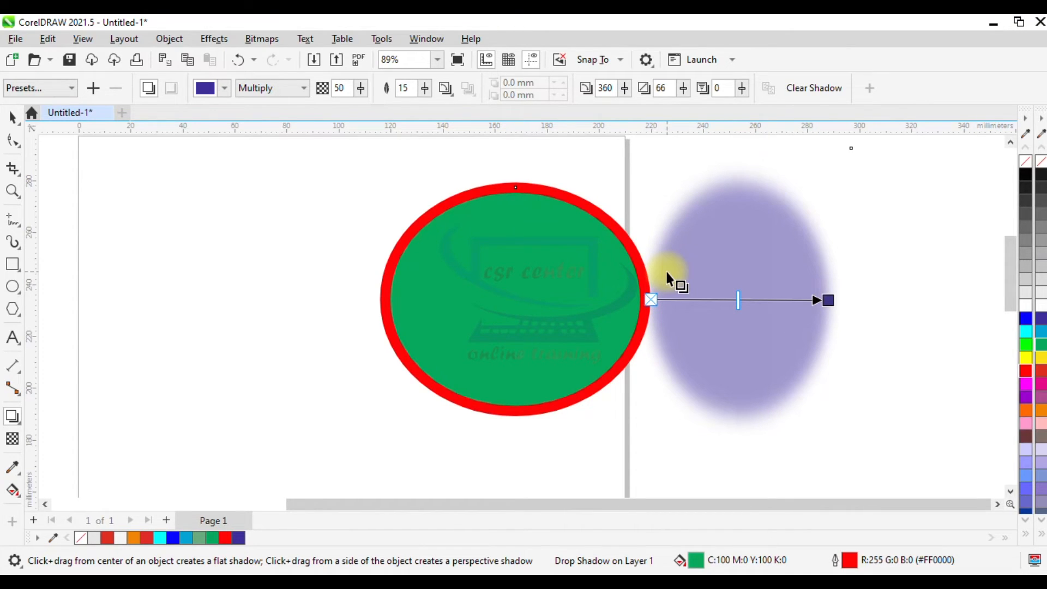
- Clear the shadow from the green ellipse and delete the ellipse
click(821, 91)
key(space)
click(569, 282)
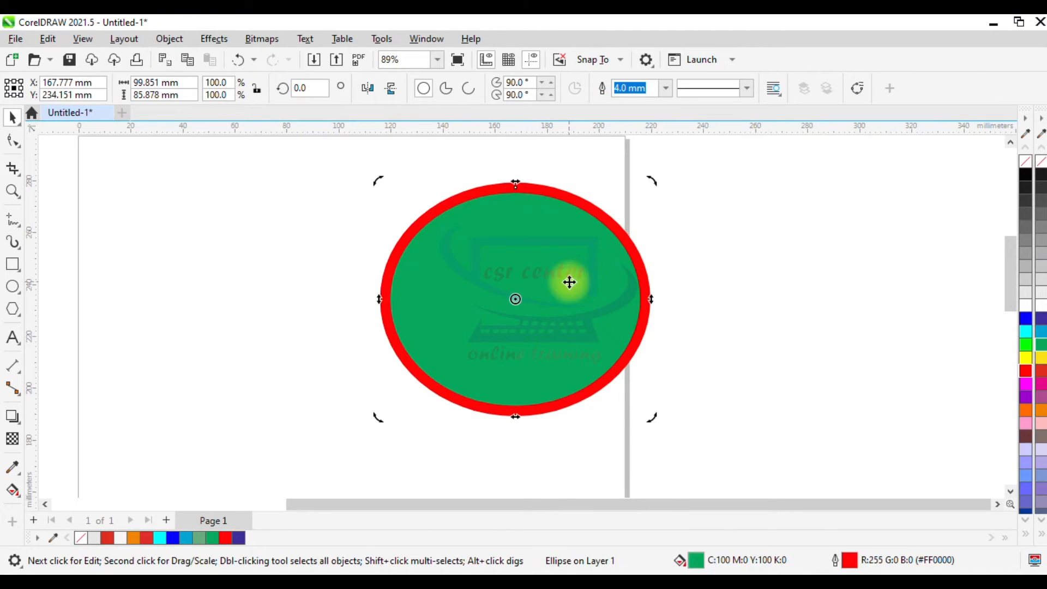
key(Delete)
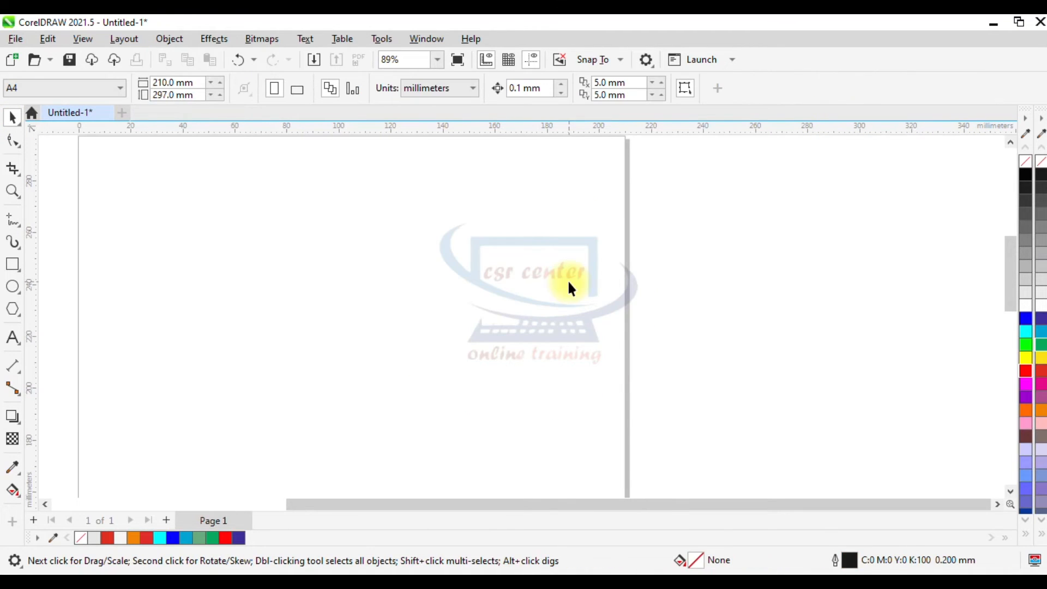
- Add the text "CSR CENTER" in Arial, enlarge it to about 217 mm wide and shift it slightly to the left
click(18, 345)
click(437, 279)
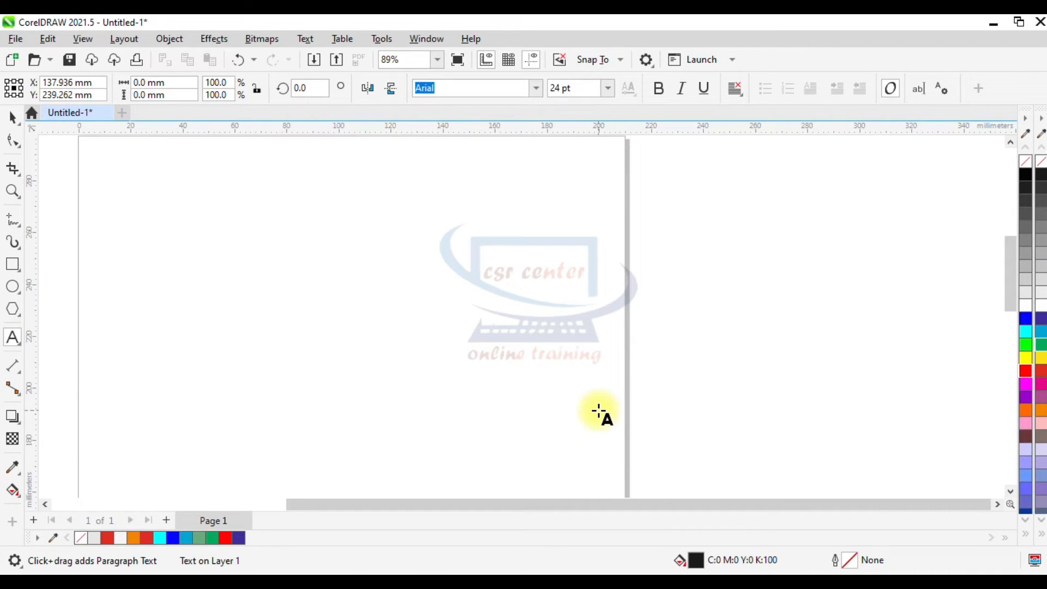
text(CSR CENTER)
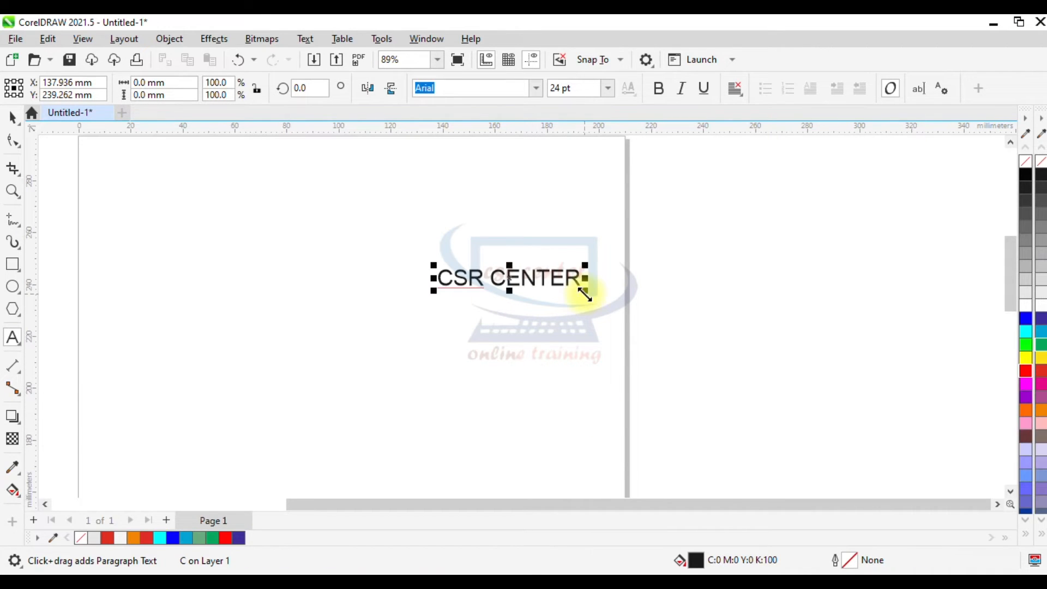
drag(585, 294, 586, 294)
drag(655, 375, 796, 485)
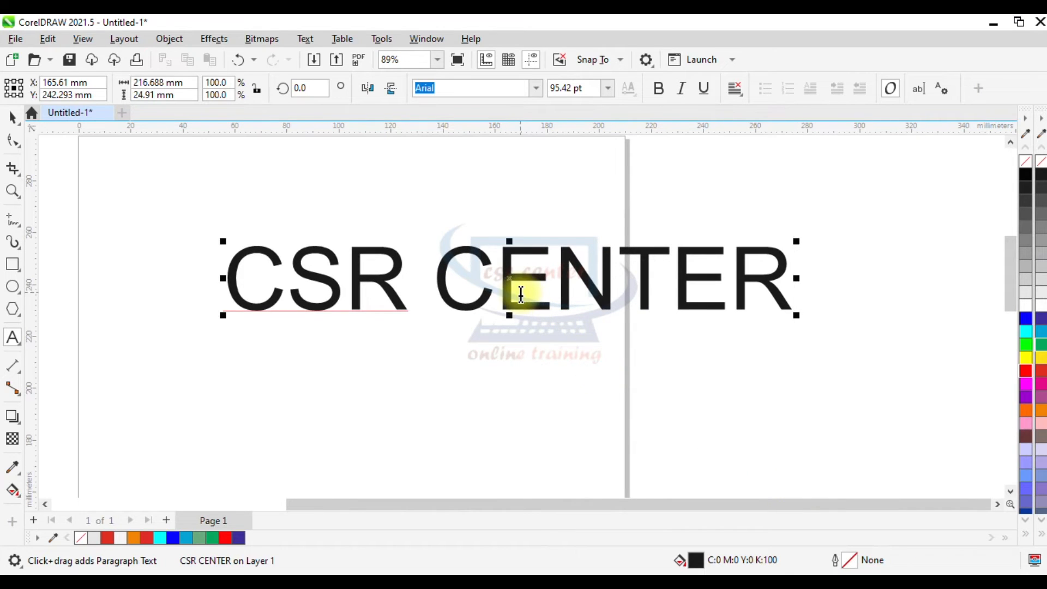
scroll(516, 281, up, 1)
drag(509, 276, 500, 277)
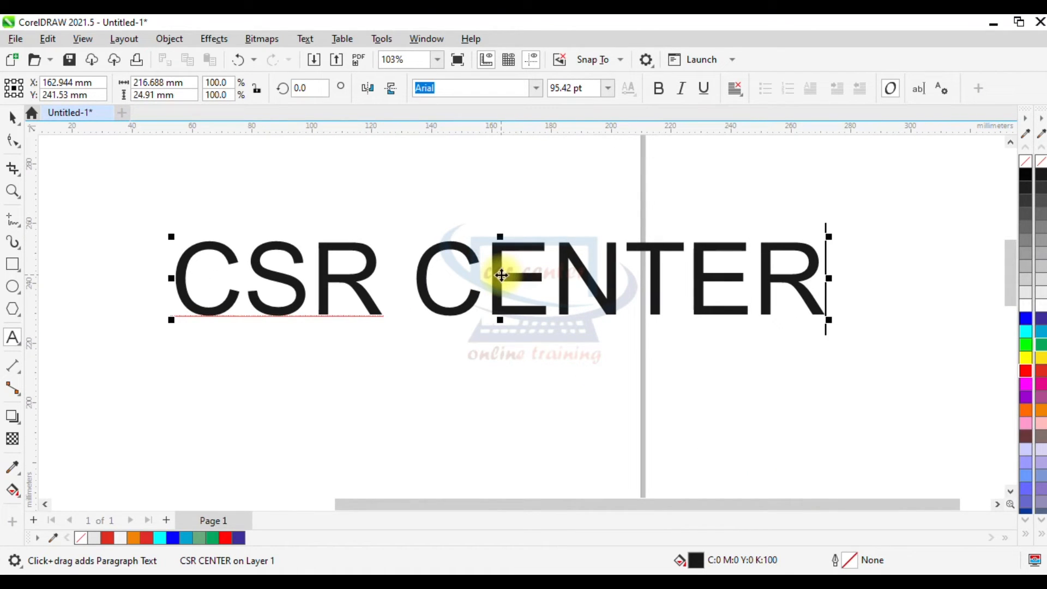
- Fill the "CSR CENTER" text with red (#FF0000)
click(1024, 375)
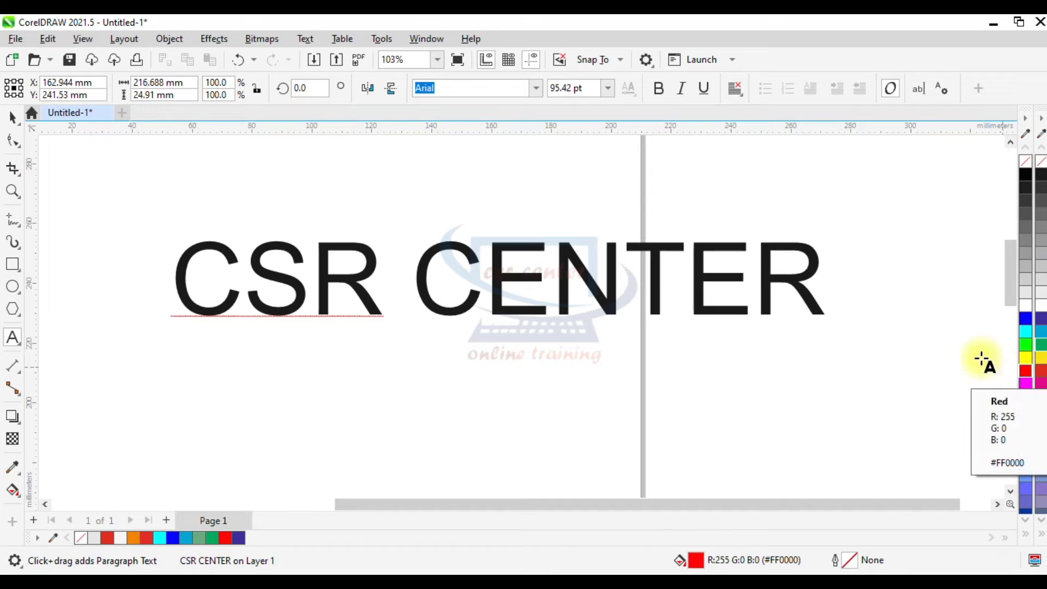
click(12, 116)
click(504, 278)
click(504, 278)
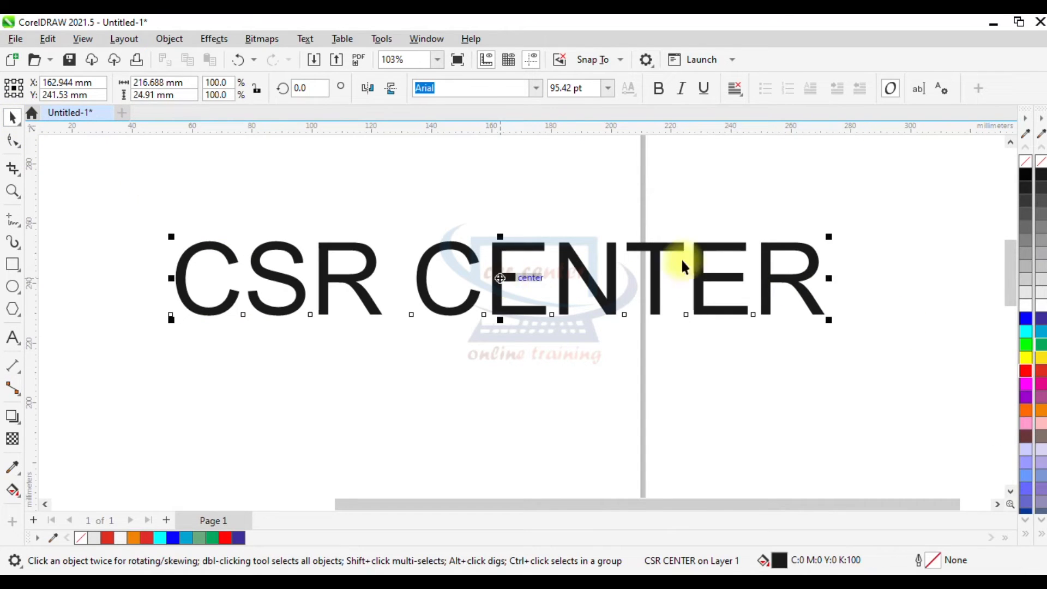
click(1026, 372)
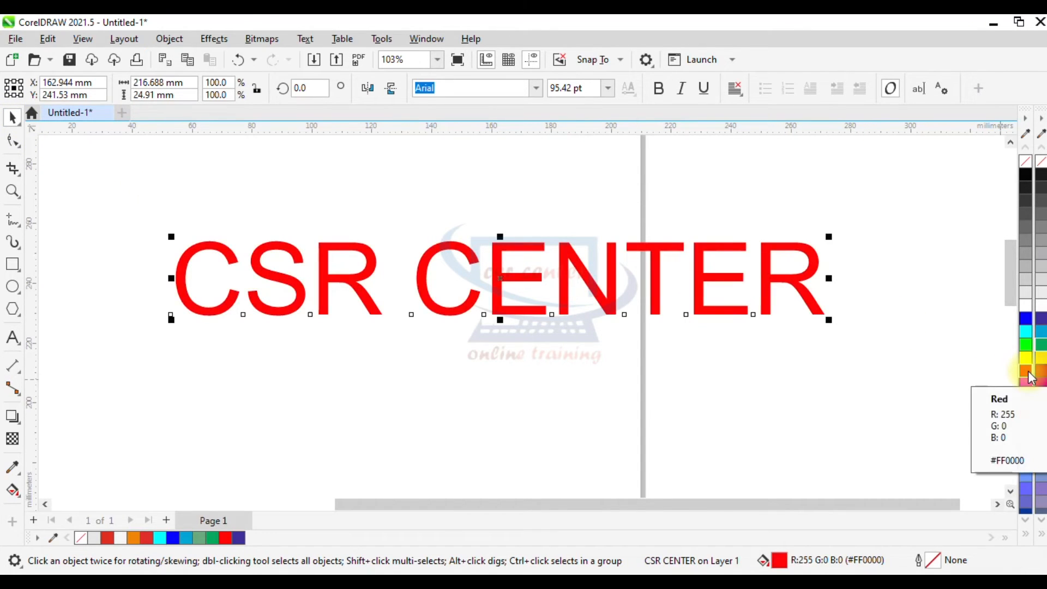
- Cast a perspective shadow below the red text with the Shadow tool, at an angle of about 258 and stretch of about 66
scroll(495, 283, up, 2)
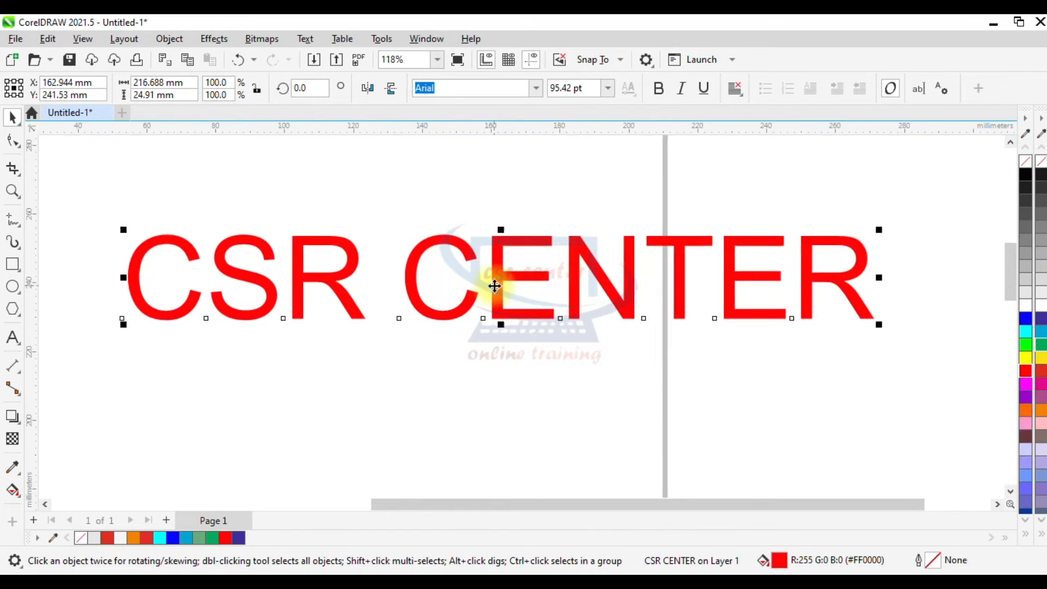
click(12, 417)
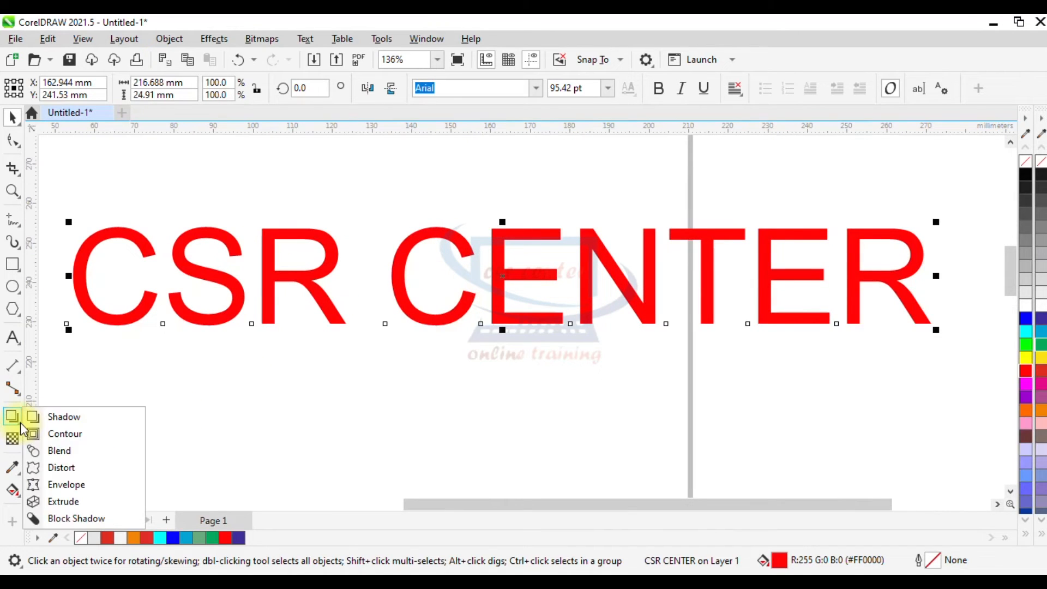
click(62, 418)
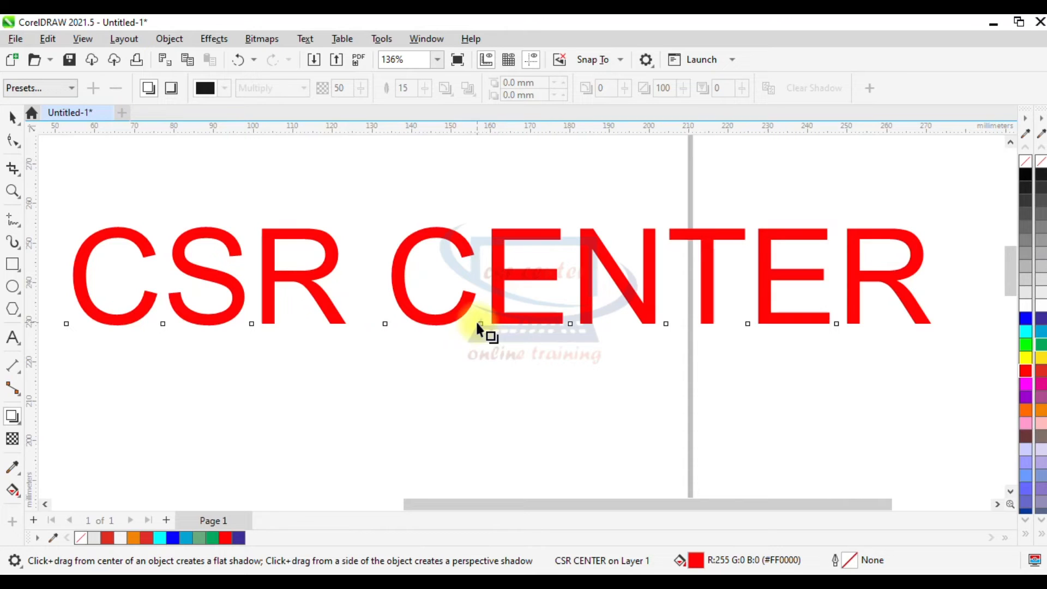
drag(480, 324, 488, 391)
- Swing the text's shadow above it to about angle 79 and stretch 162, then make it flat, offset about 2.4 mm by 5.4 mm
scroll(488, 391, down, 1)
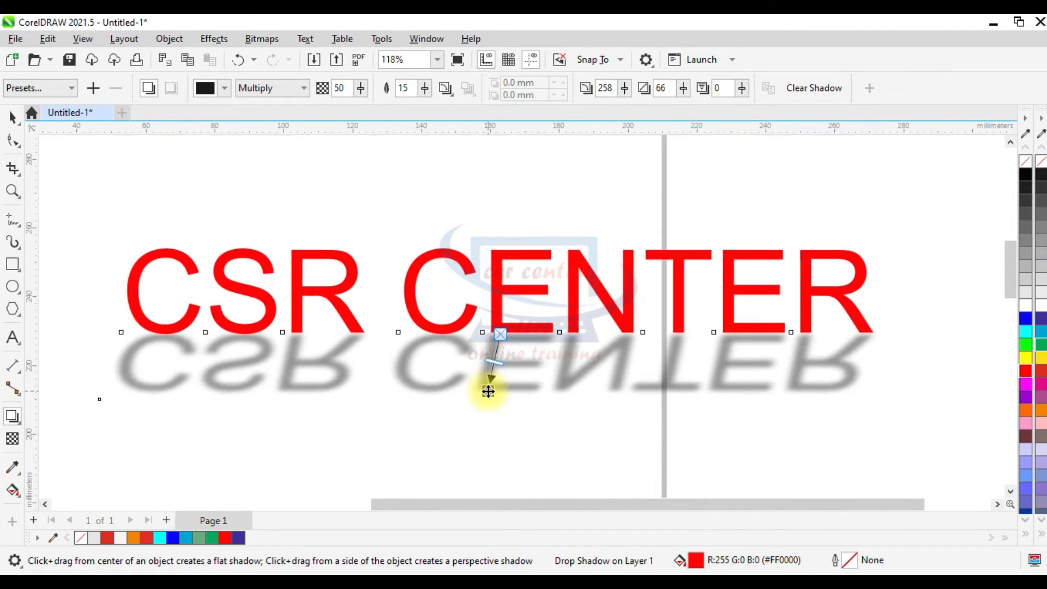
drag(488, 391, 528, 196)
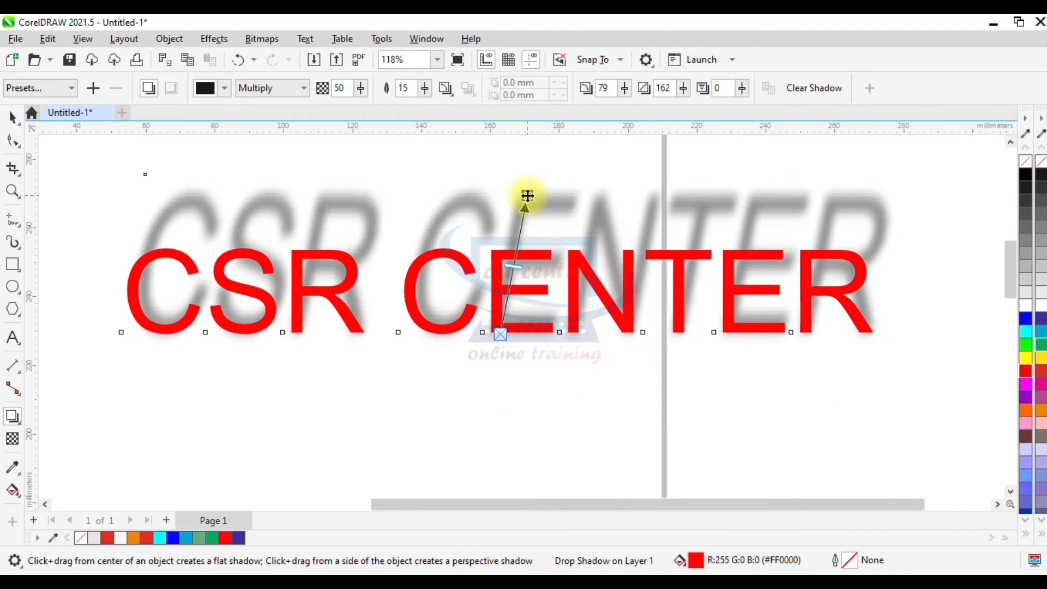
drag(511, 252, 521, 219)
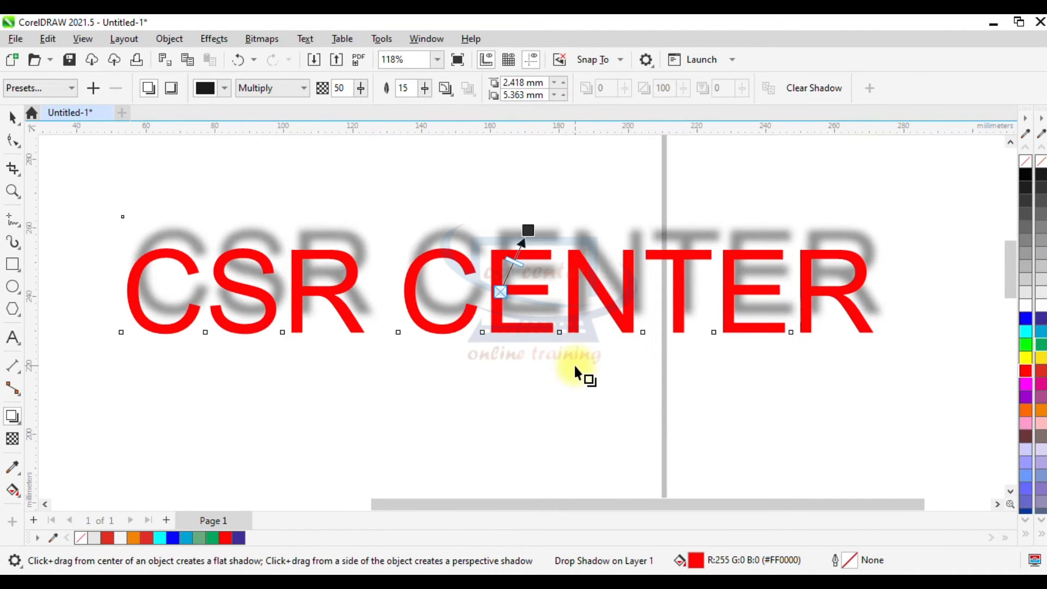
- Try red as the text's shadow colour, then set the shadow colour to green
click(226, 87)
click(352, 185)
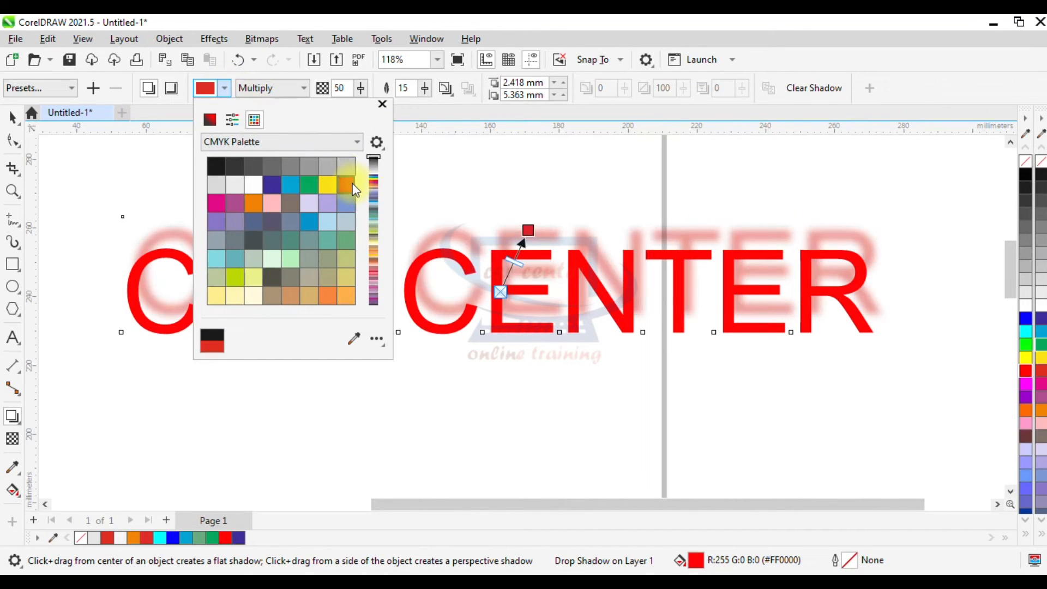
click(309, 185)
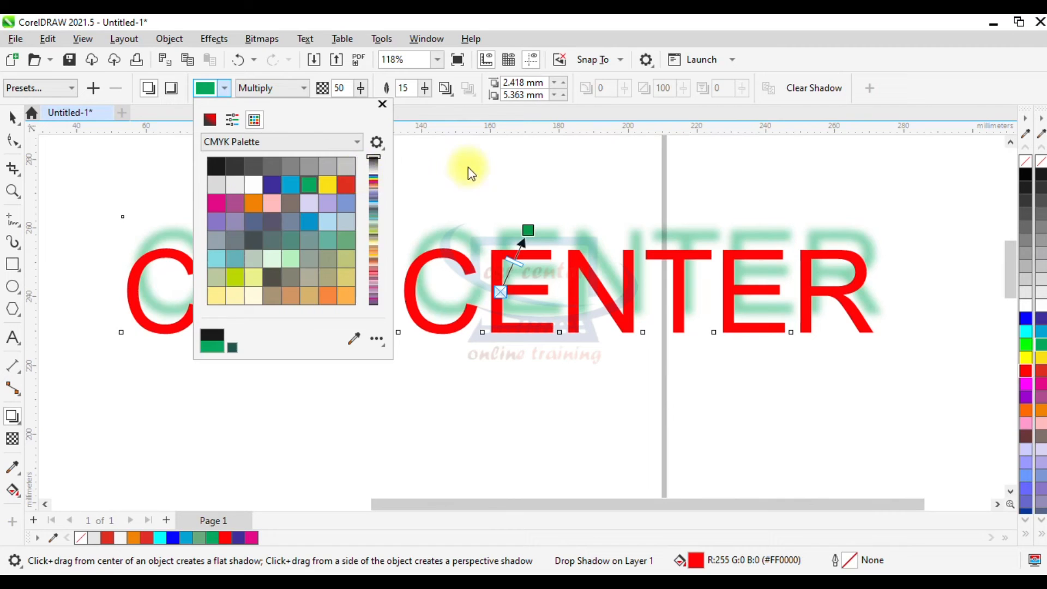
click(468, 167)
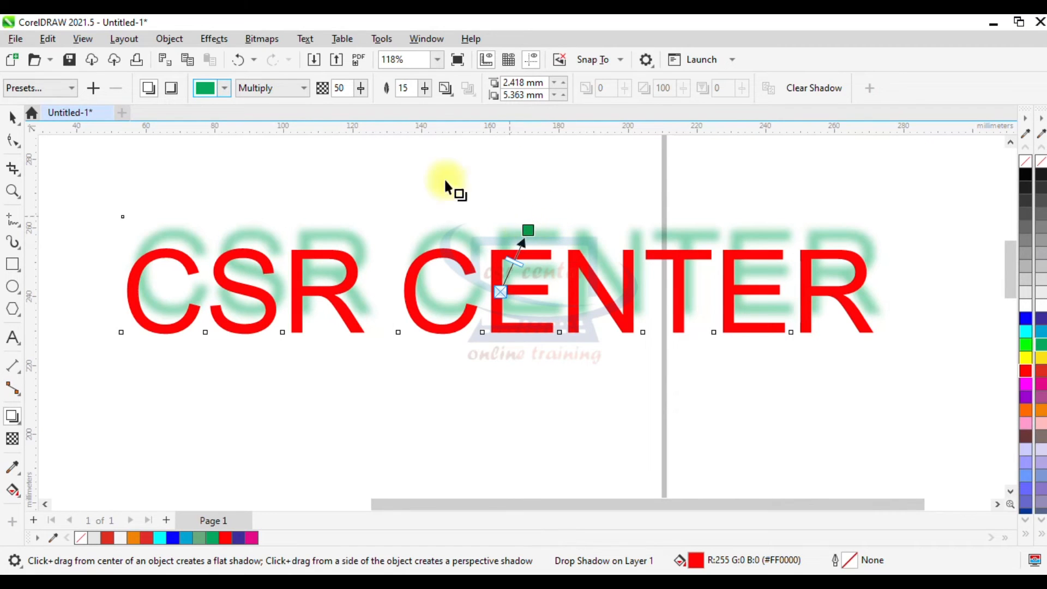
- Set the text shadow's merge mode to If Darker and deselect the text
click(305, 89)
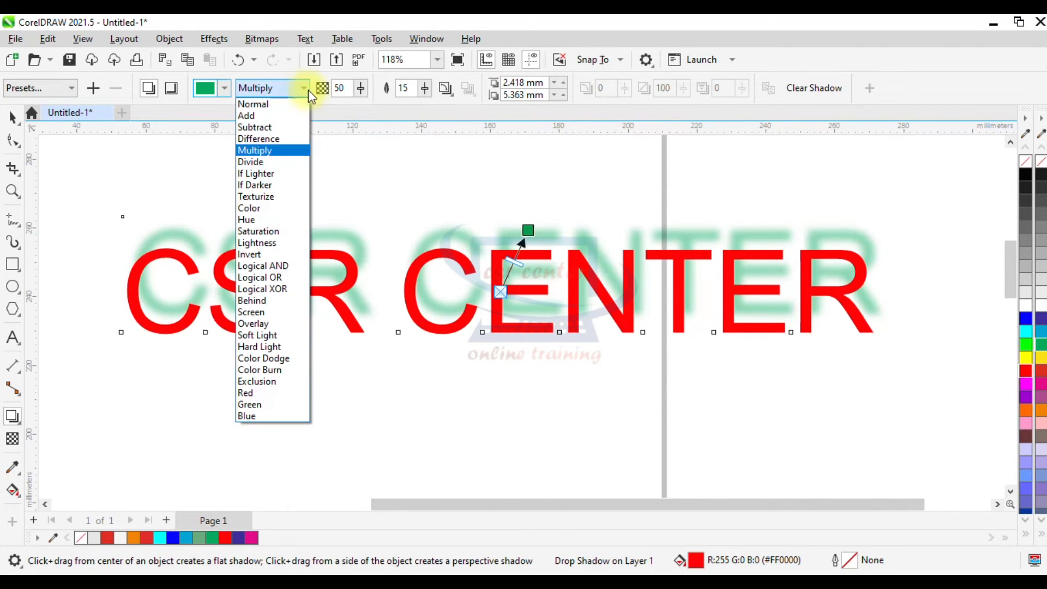
click(269, 187)
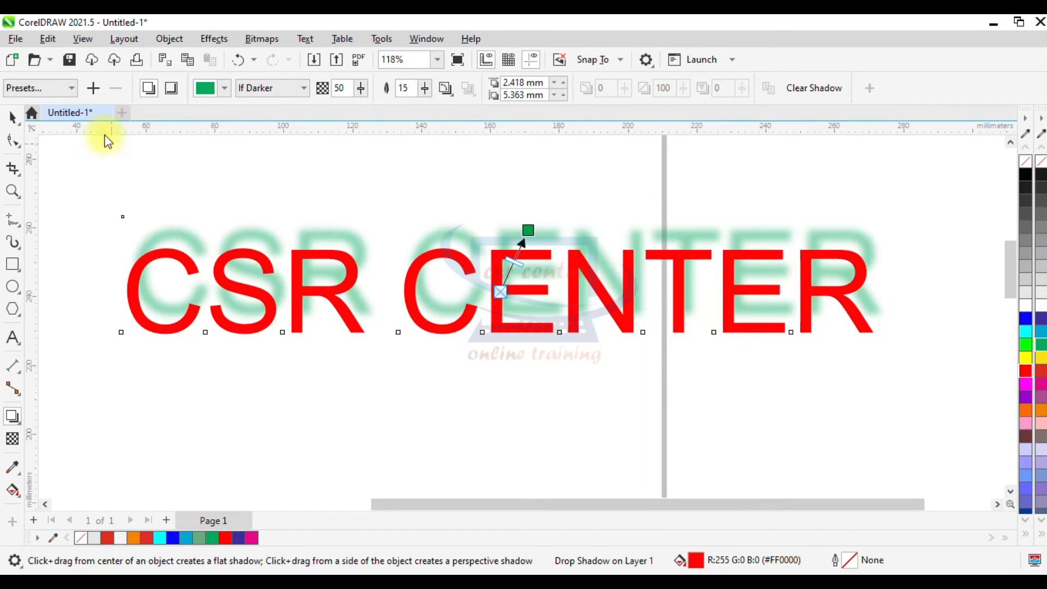
click(12, 118)
click(608, 414)
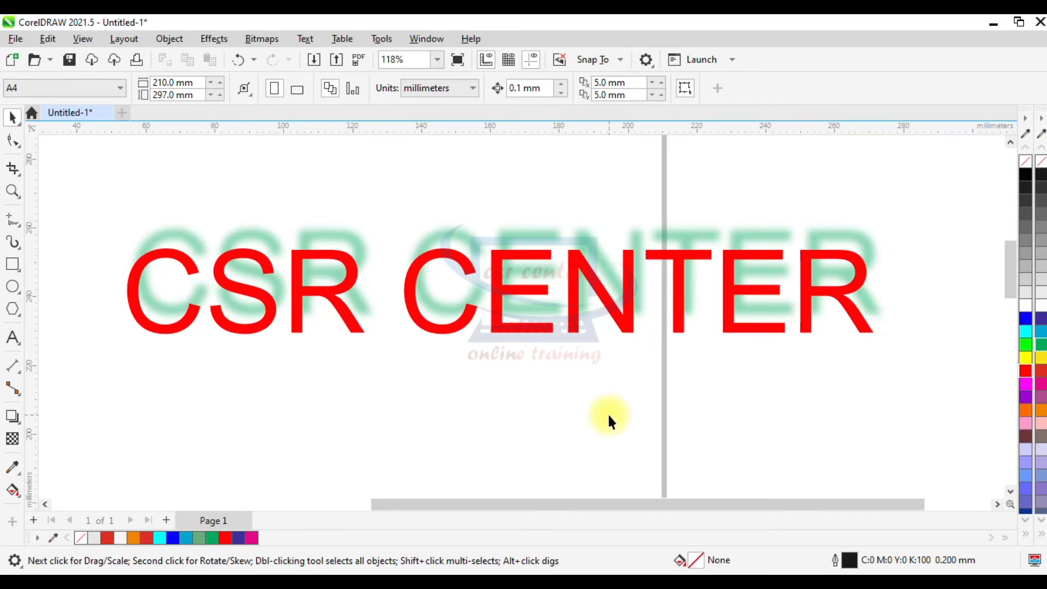
- Delete the "CSR CENTER" text together with its shadow
scroll(529, 329, up, 1)
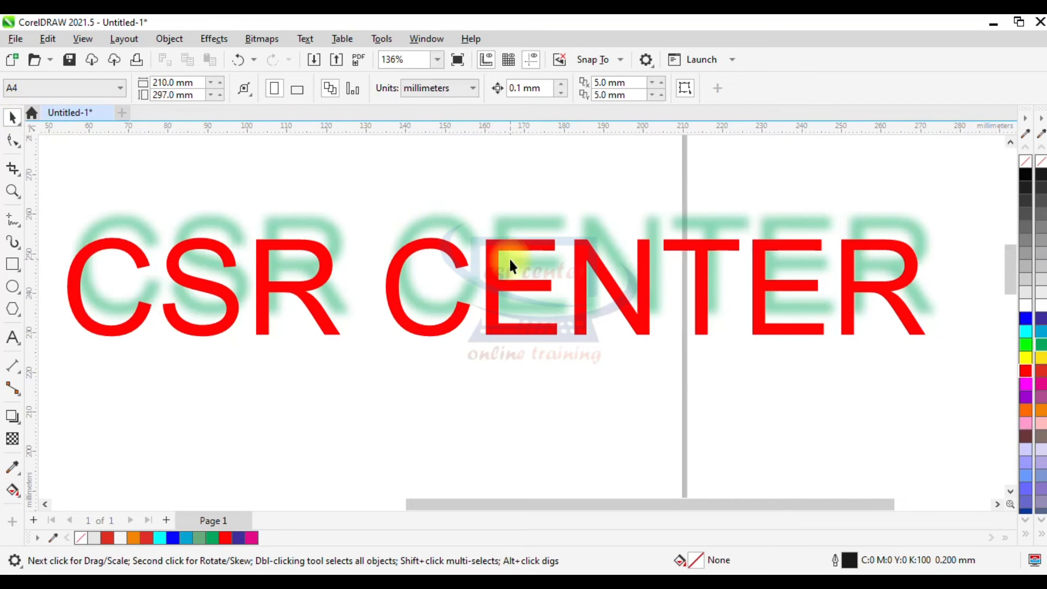
click(501, 277)
key(Delete)
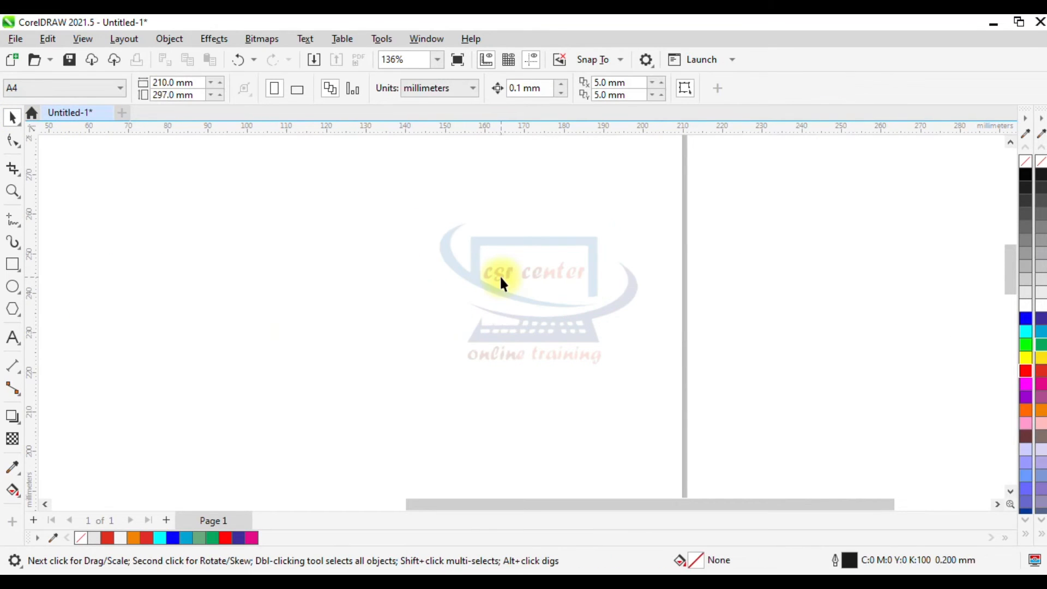
- Draw a rectangle about 43 mm wide and 31 mm high on the page
click(12, 416)
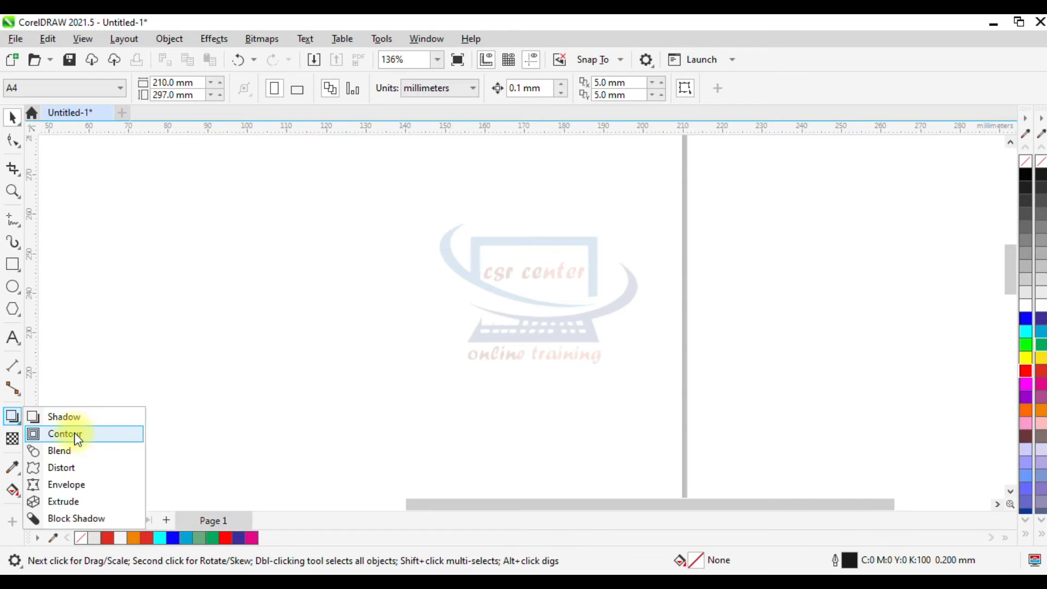
click(17, 268)
click(53, 271)
drag(266, 186, 436, 308)
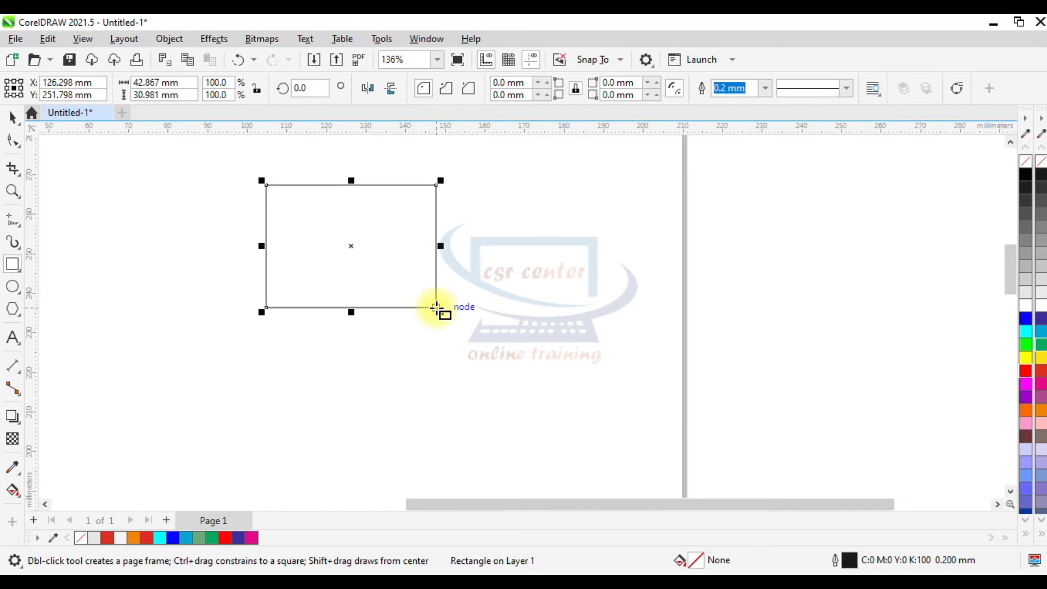
scroll(357, 251, up, 1)
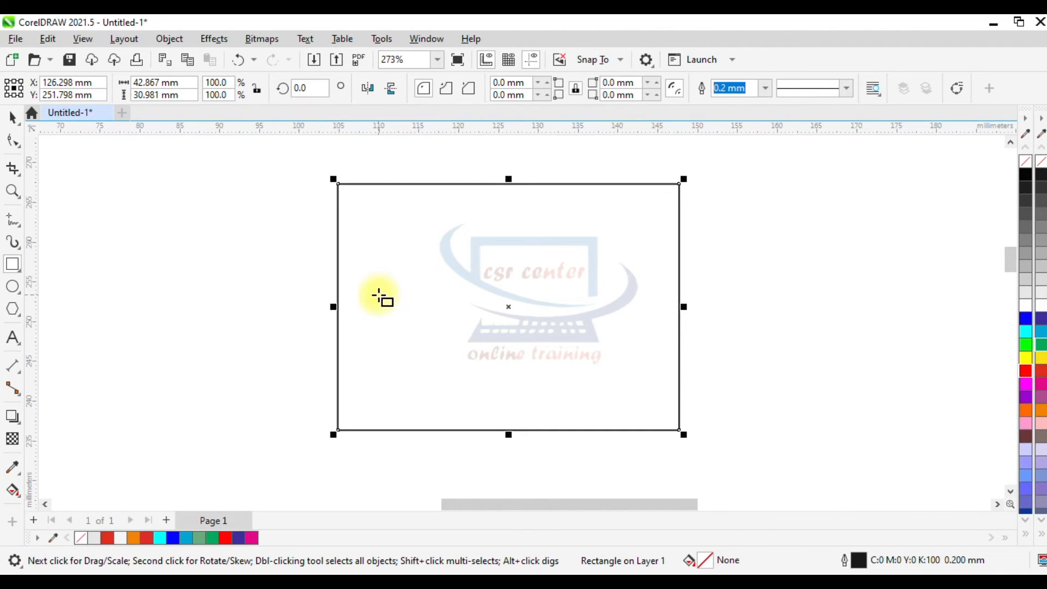
- Apply an inside contour with the Contour tool to the rectangle, with one step and an offset of about 6.5 mm
click(22, 420)
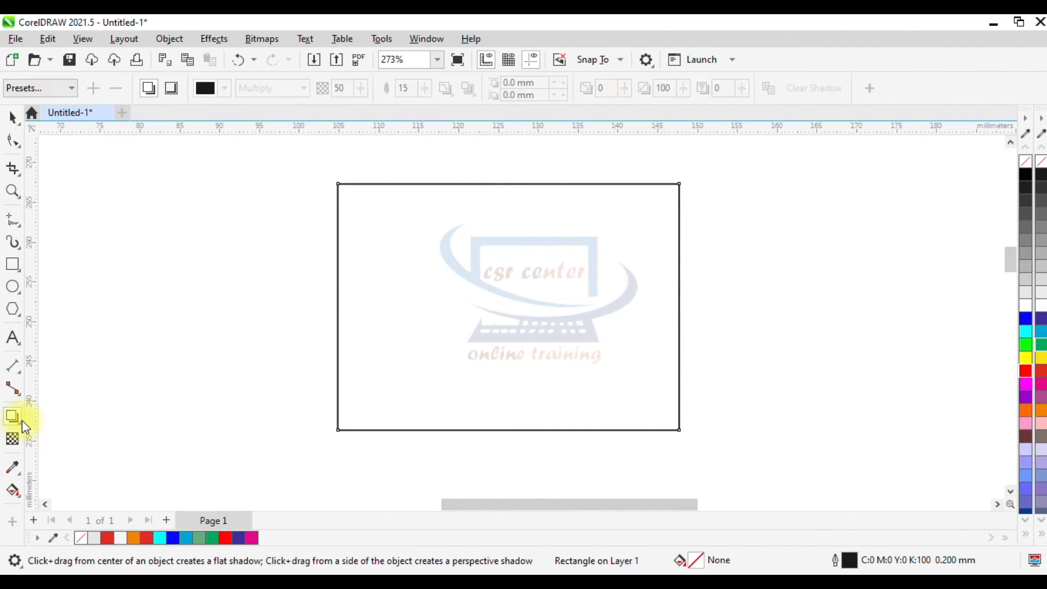
click(19, 424)
click(55, 434)
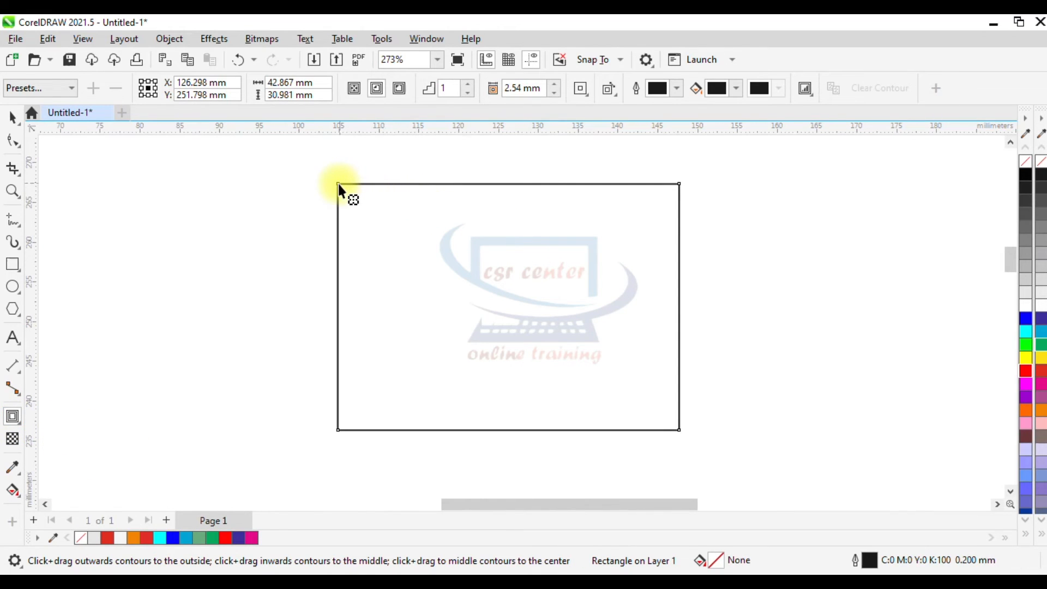
drag(339, 186, 398, 239)
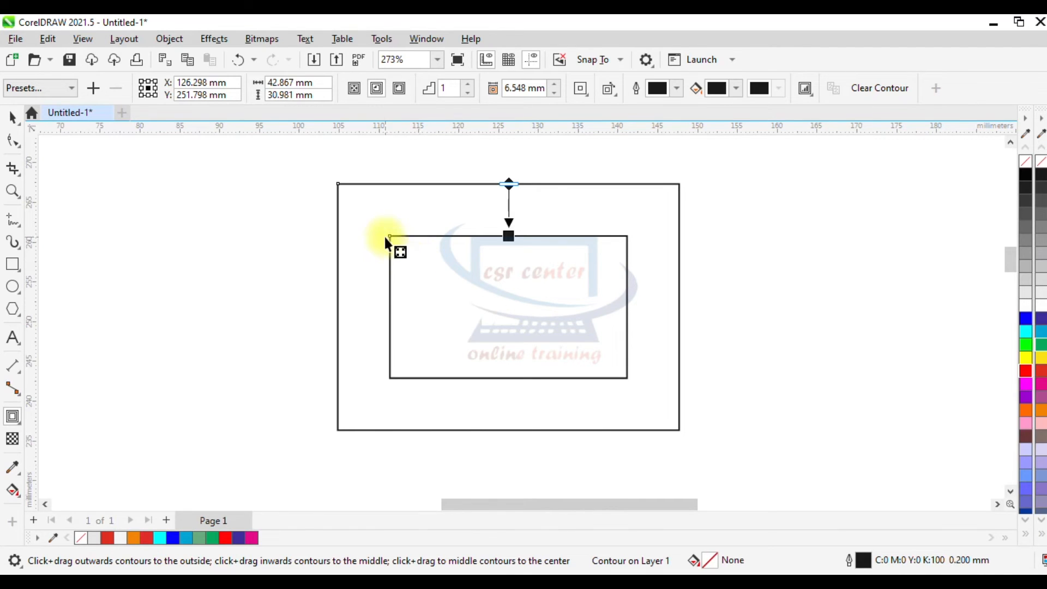
scroll(389, 242, up, 1)
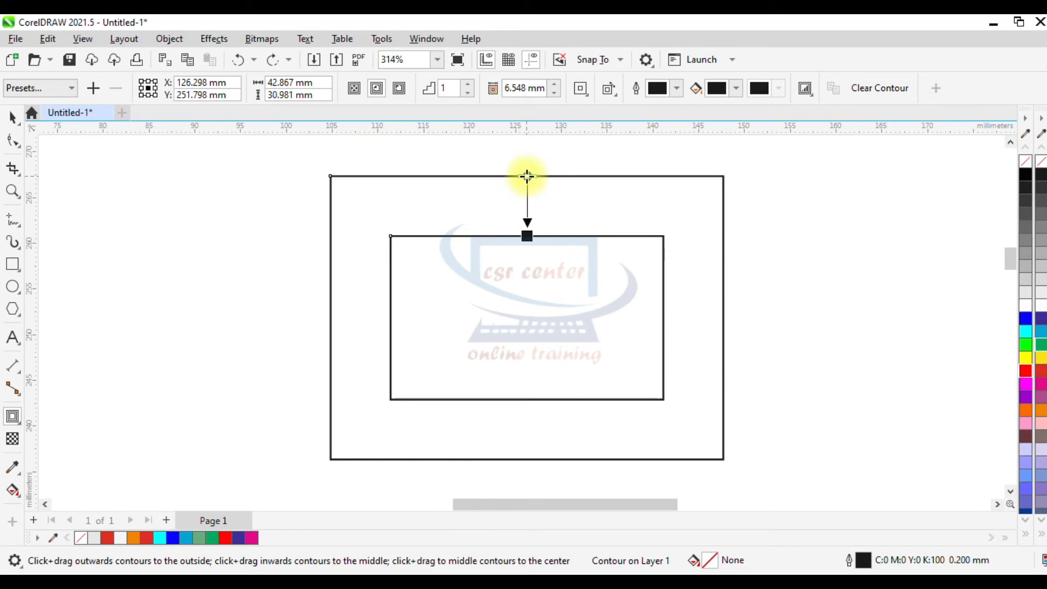
- Increase the inside contour to 20 steps and spread it towards the rectangle's centre at an offset of about 0.57 mm
drag(527, 176, 582, 191)
scroll(529, 202, up, 3)
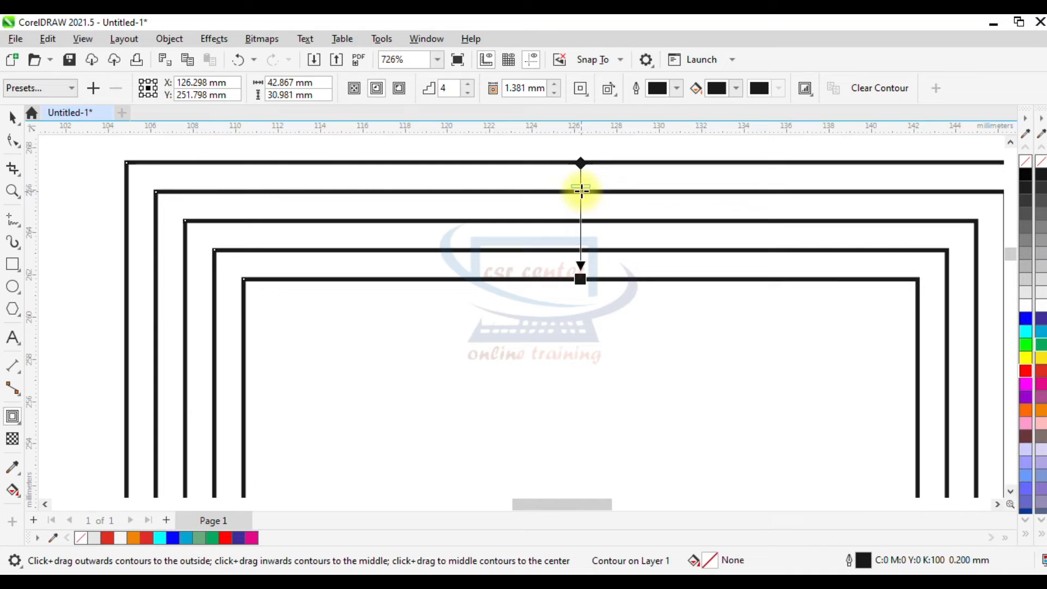
drag(584, 188, 581, 195)
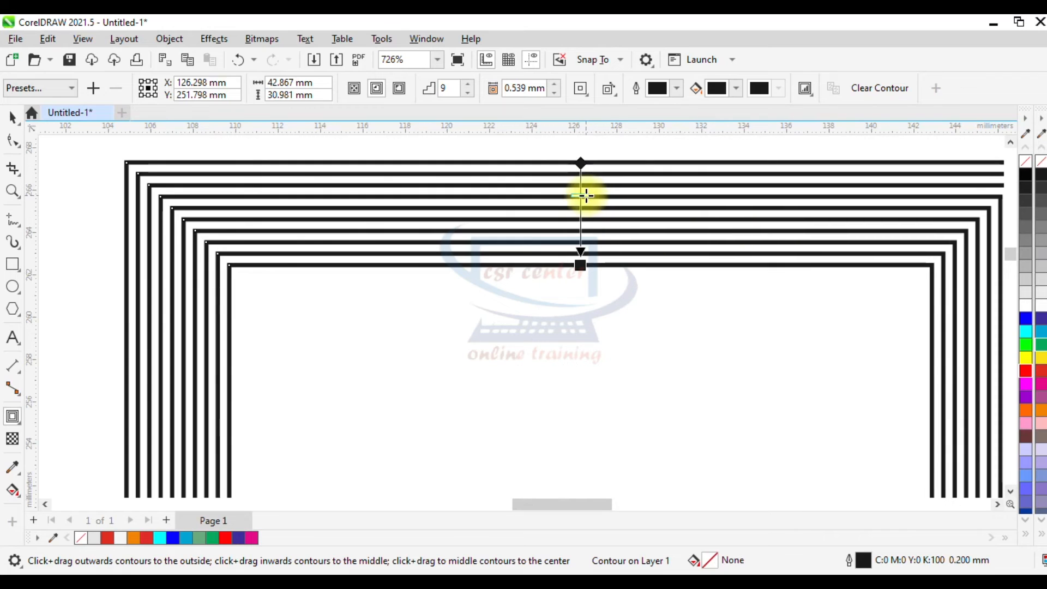
drag(584, 198, 581, 206)
scroll(582, 206, down, 2)
scroll(584, 207, down, 2)
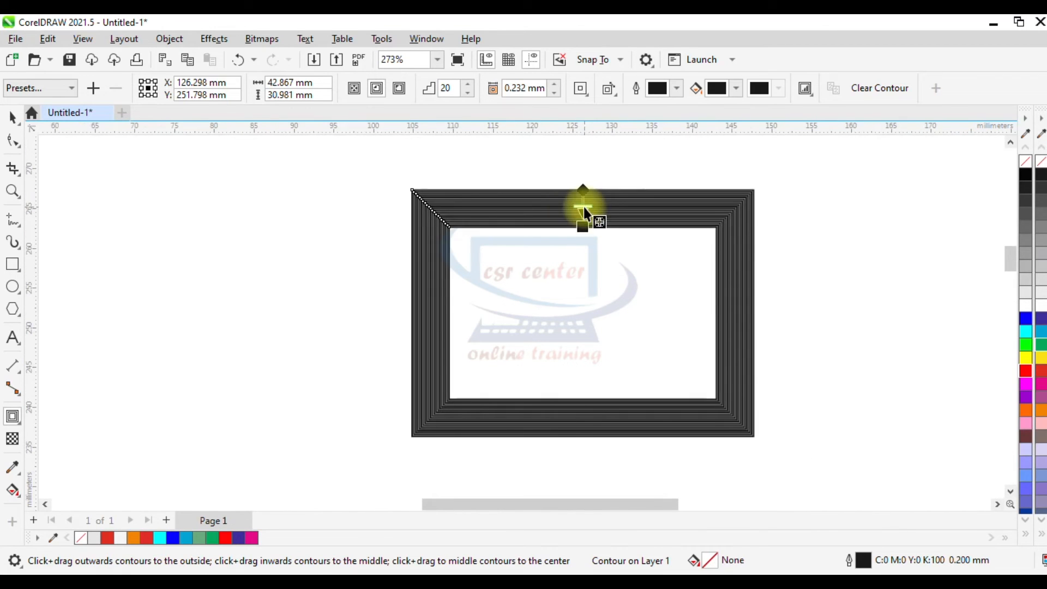
drag(450, 228, 504, 282)
scroll(515, 282, up, 2)
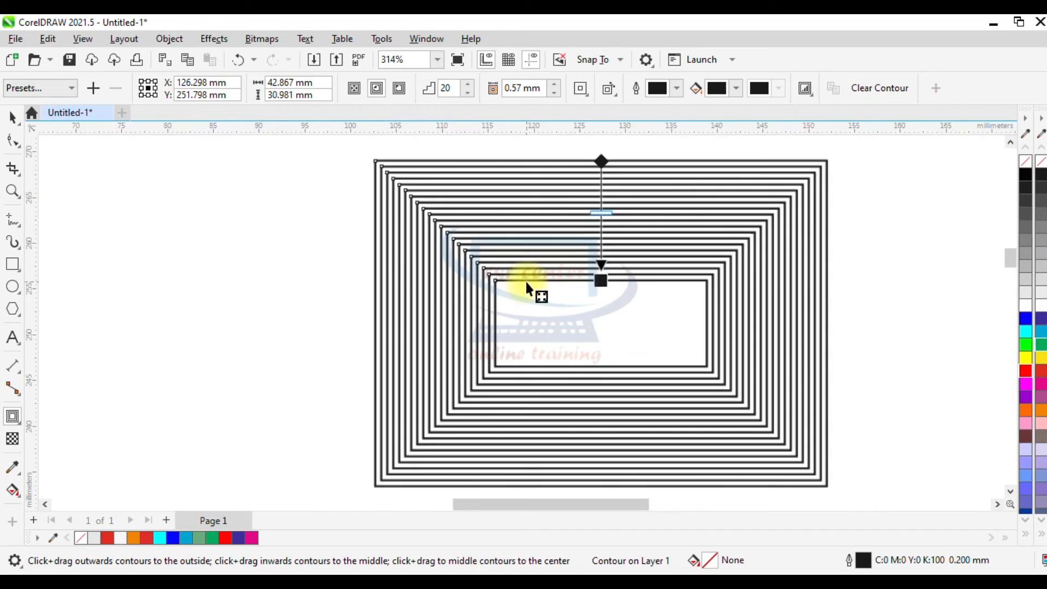
- Set the contour's corner style to Round corners and bring up the contour colour direction options
click(581, 89)
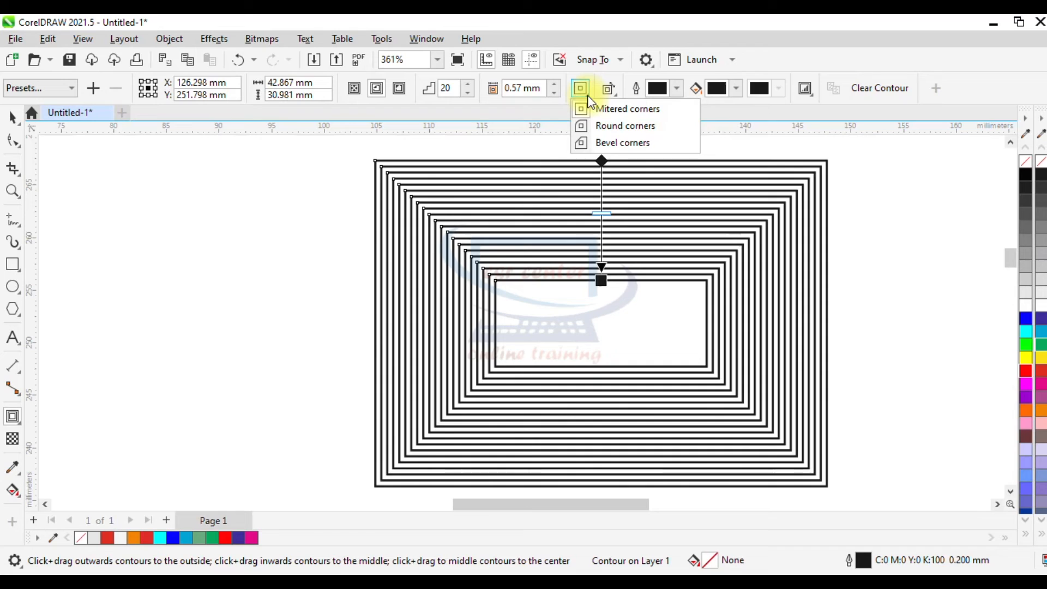
click(633, 126)
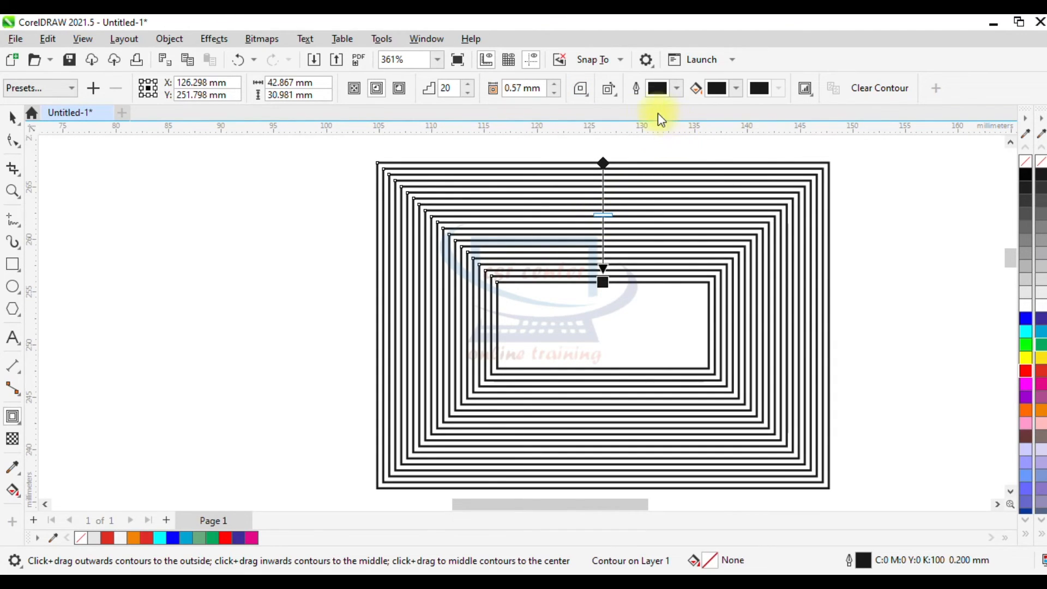
click(617, 96)
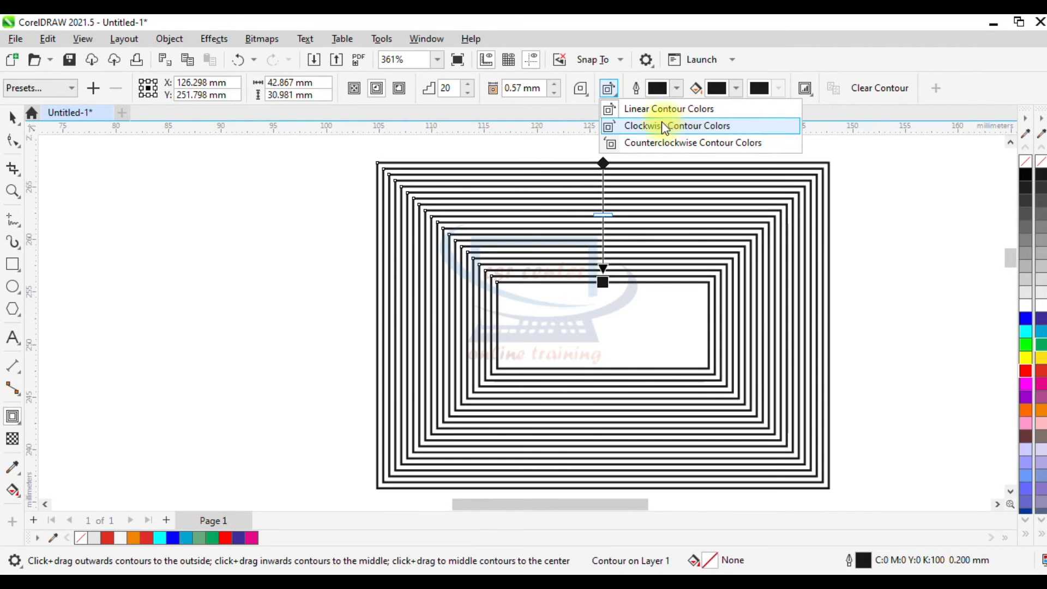
click(696, 132)
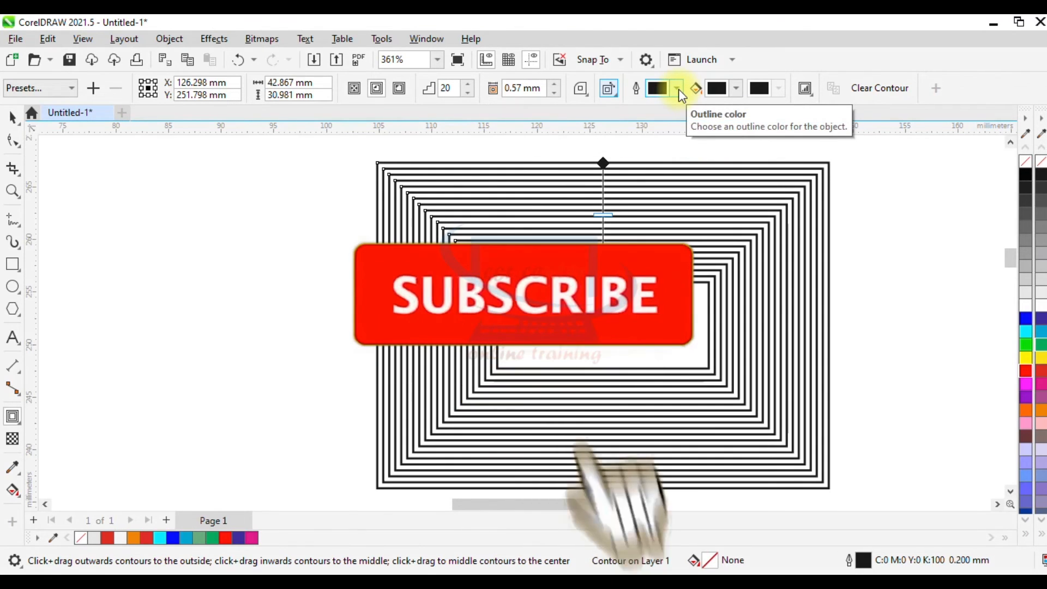
- Set the contour's outline colour to red
click(679, 90)
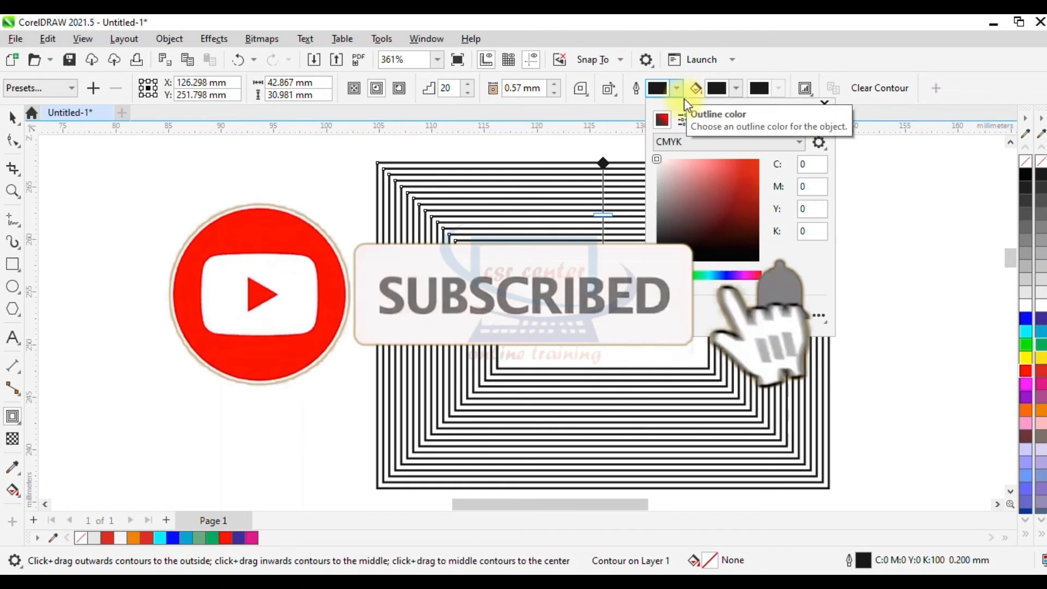
click(752, 164)
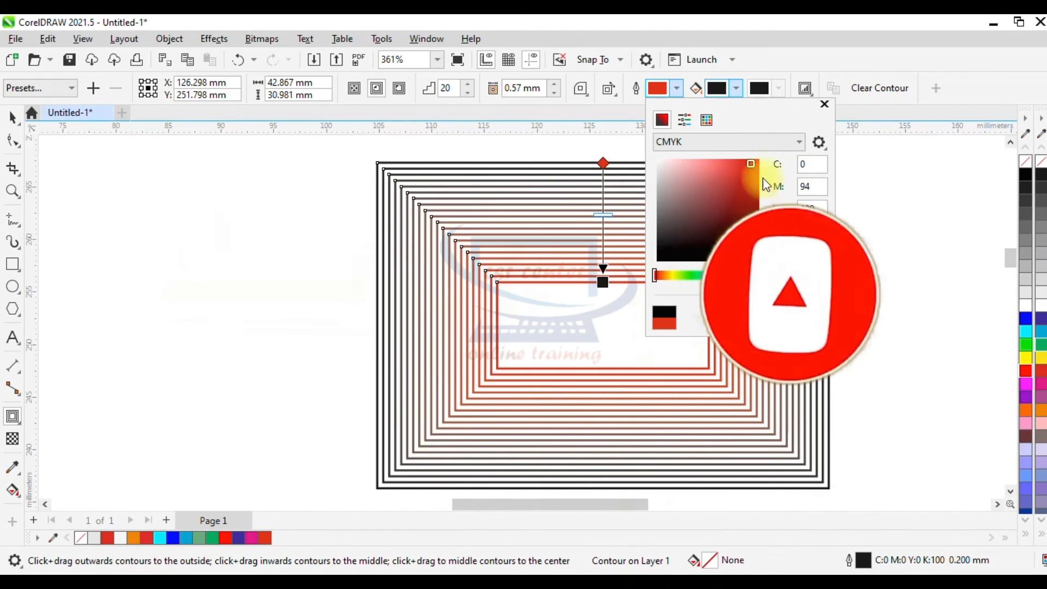
click(824, 105)
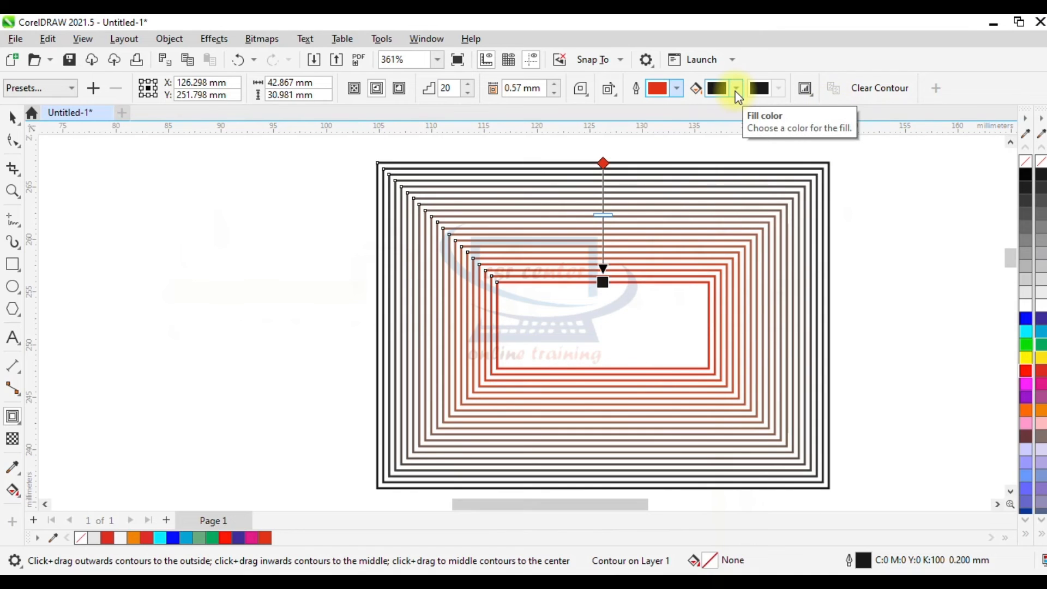
- Set the contour's fill colour to green (C 70, M 0, Y 100, K 0) and reduce the contour to 14 steps
click(736, 91)
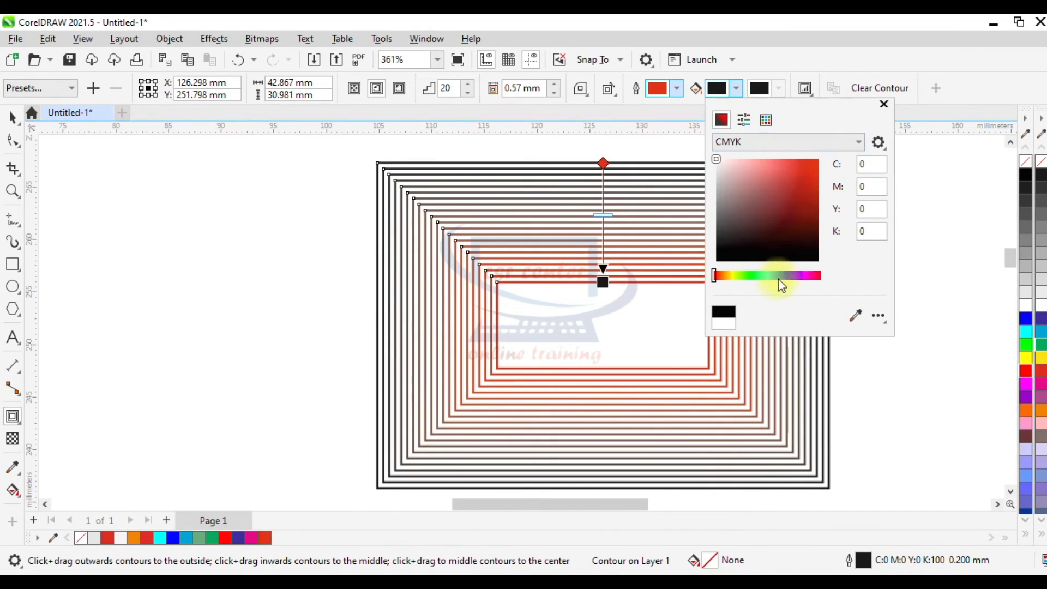
click(751, 275)
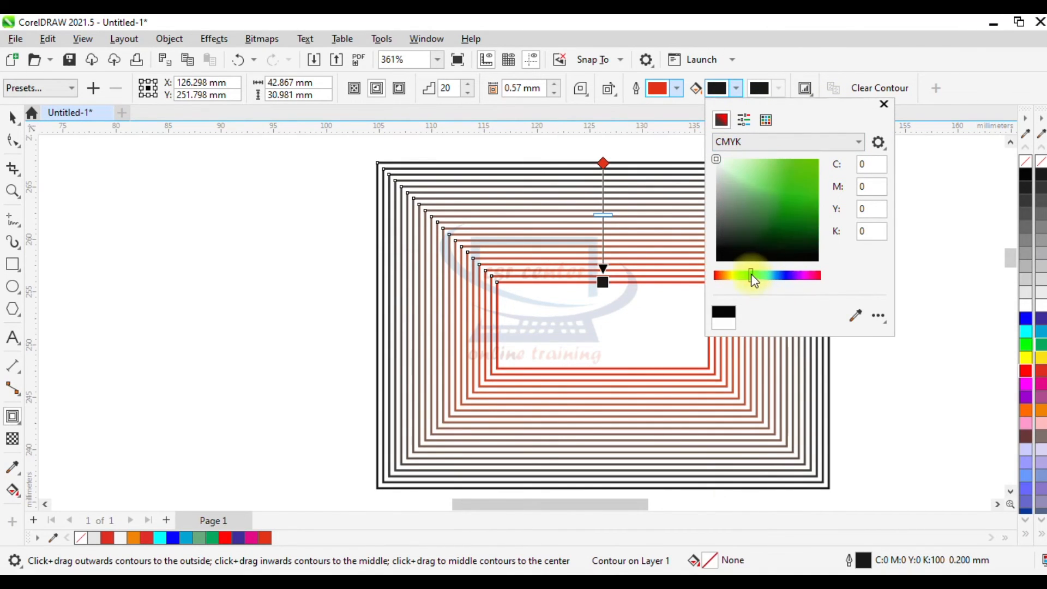
click(808, 172)
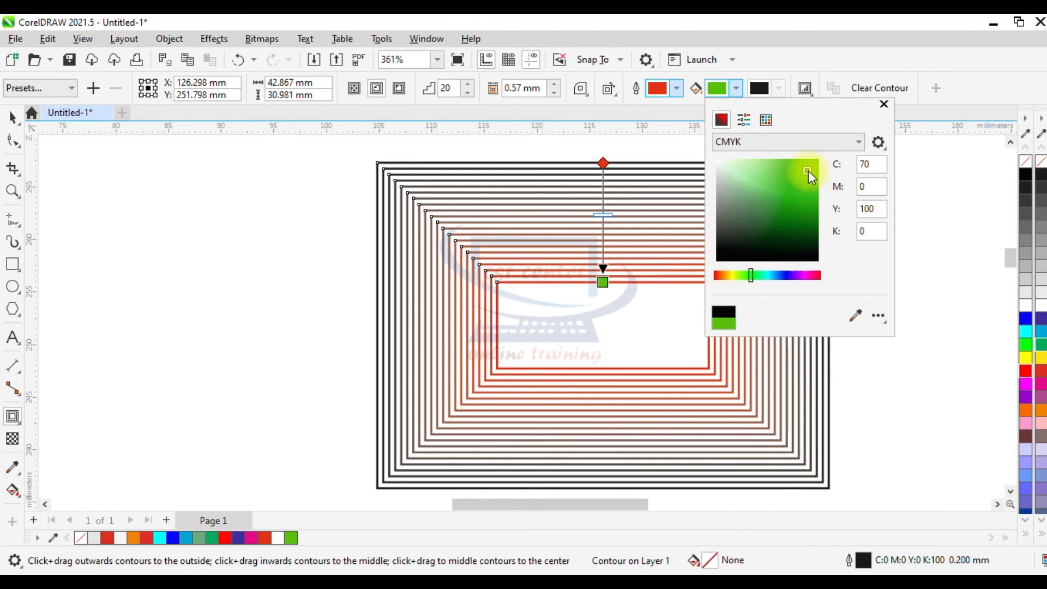
click(607, 217)
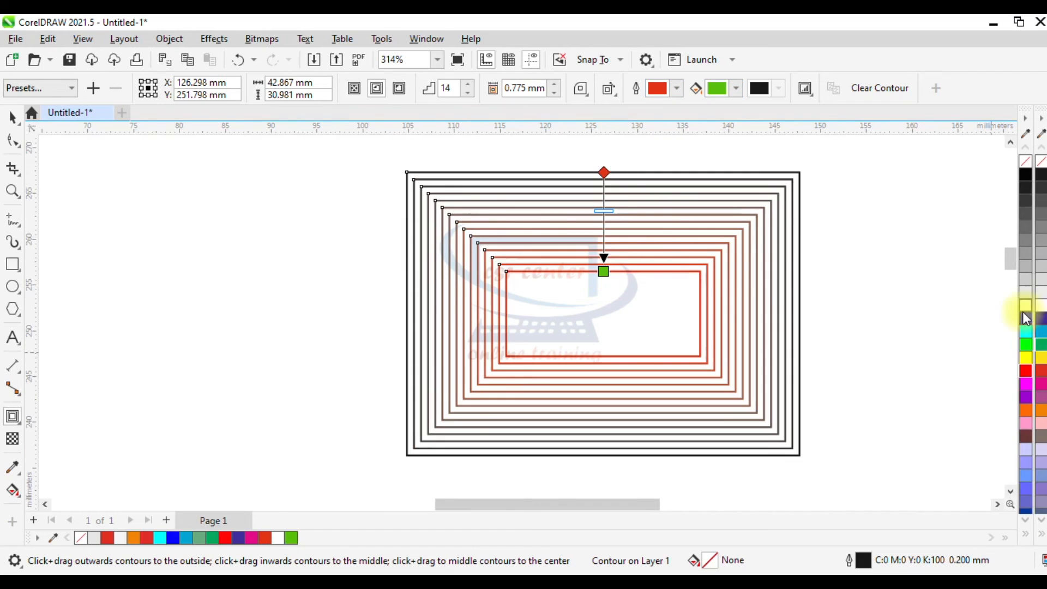
- Fill the original rectangle with blue and adjust the contour to 19 steps at an offset of about 0.53 mm
right_click(1025, 319)
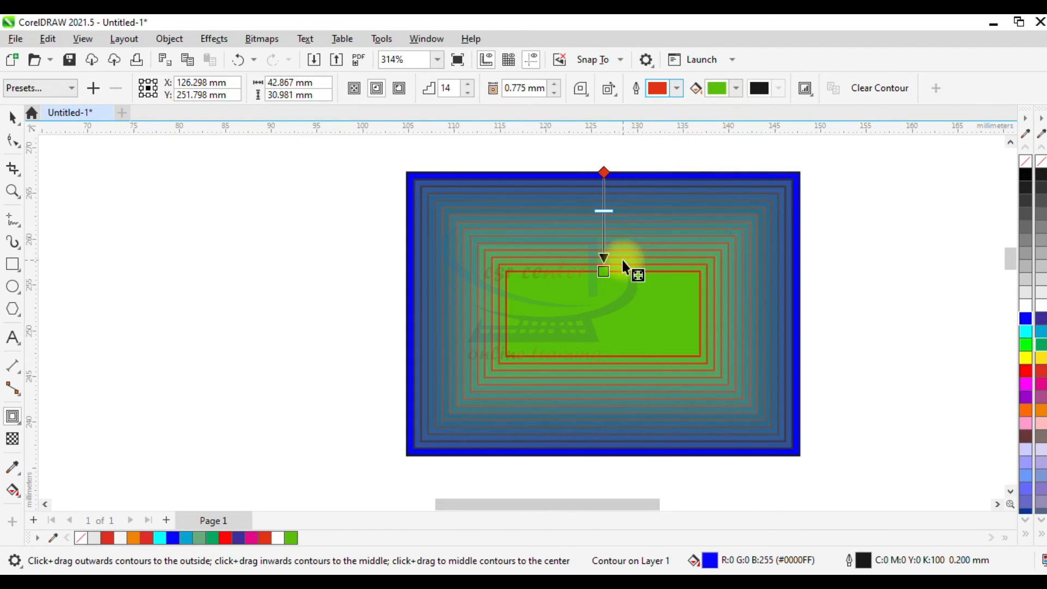
drag(604, 210, 604, 213)
scroll(604, 213, up, 2)
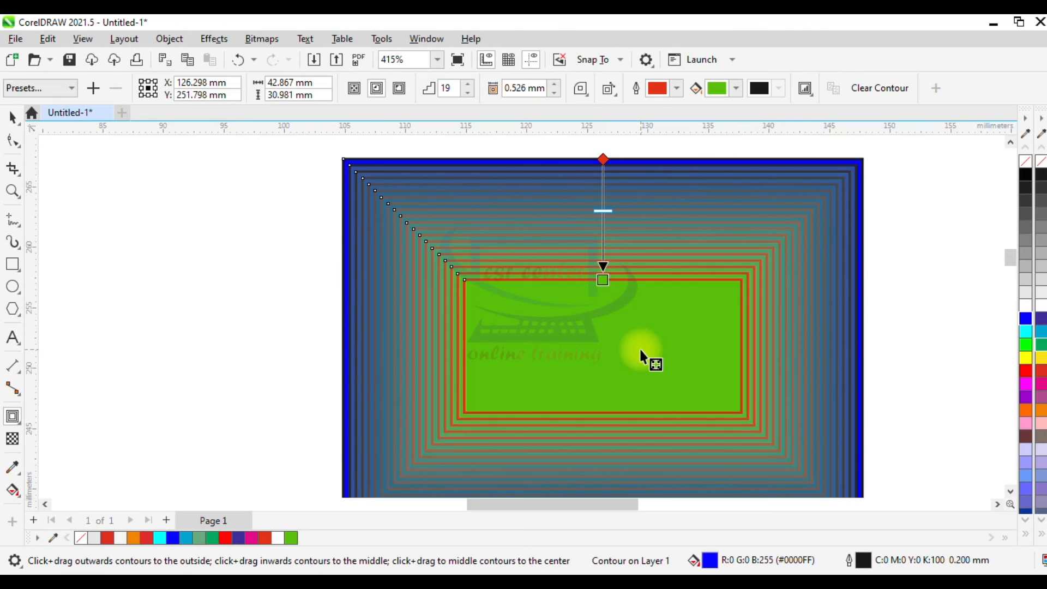
- Try Clockwise Contour Colors on the blue-to-green contour
click(619, 96)
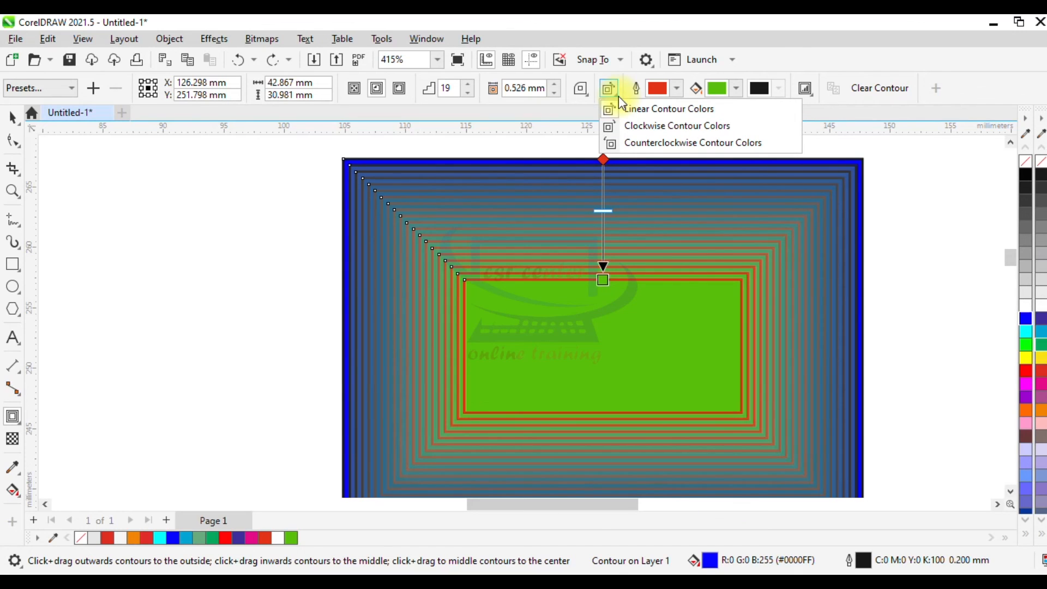
click(655, 126)
scroll(600, 259, up, 1)
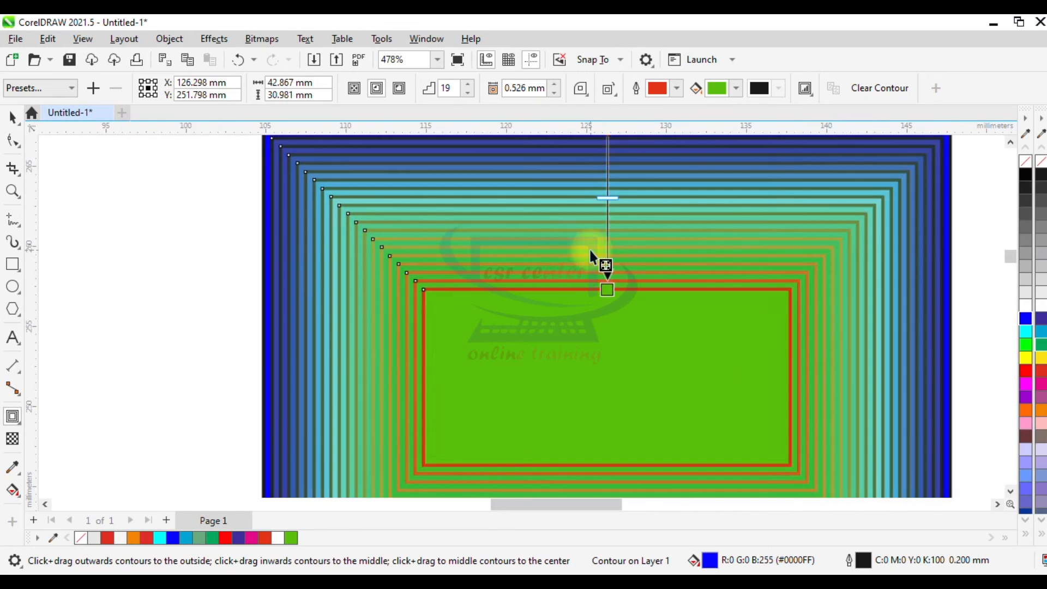
- Switch the blue-to-green contour to Counterclockwise Contour Colors and examine its colour progression up close
click(626, 91)
click(643, 140)
scroll(604, 250, down, 1)
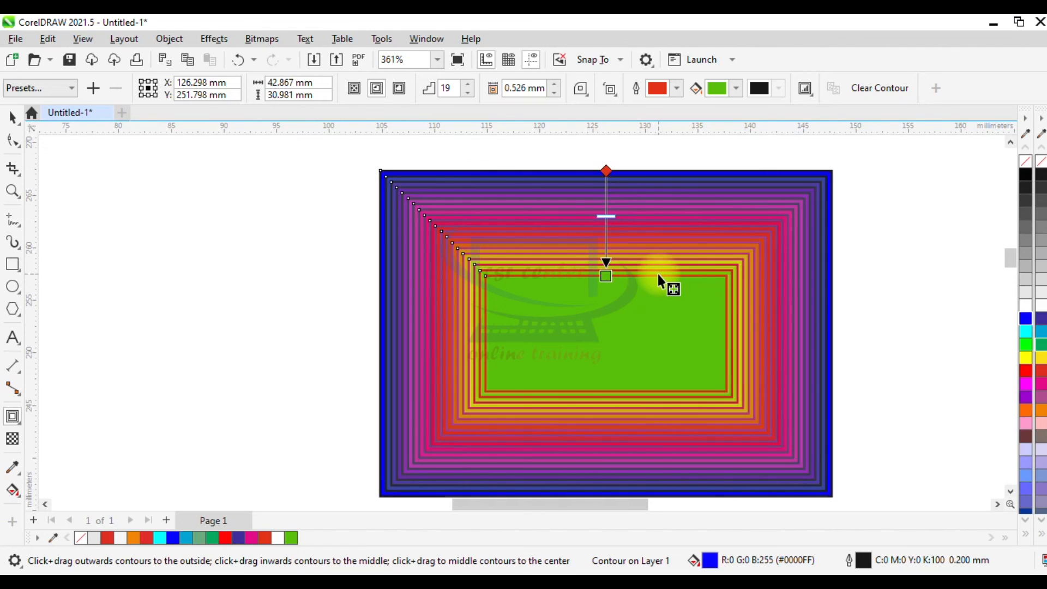
scroll(658, 279, up, 1)
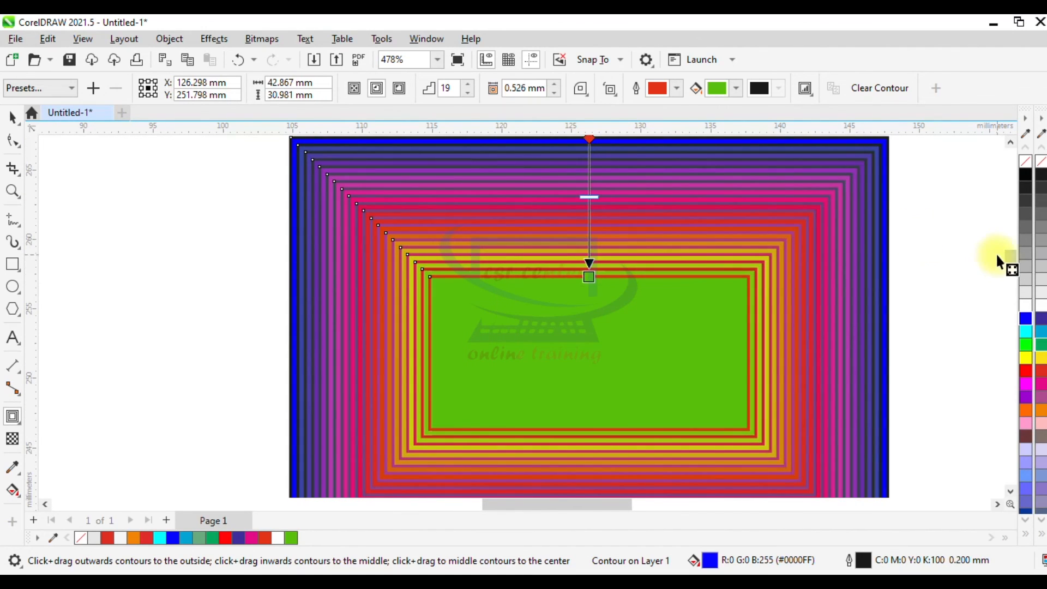
scroll(1008, 254, up, 3)
scroll(652, 330, down, 1)
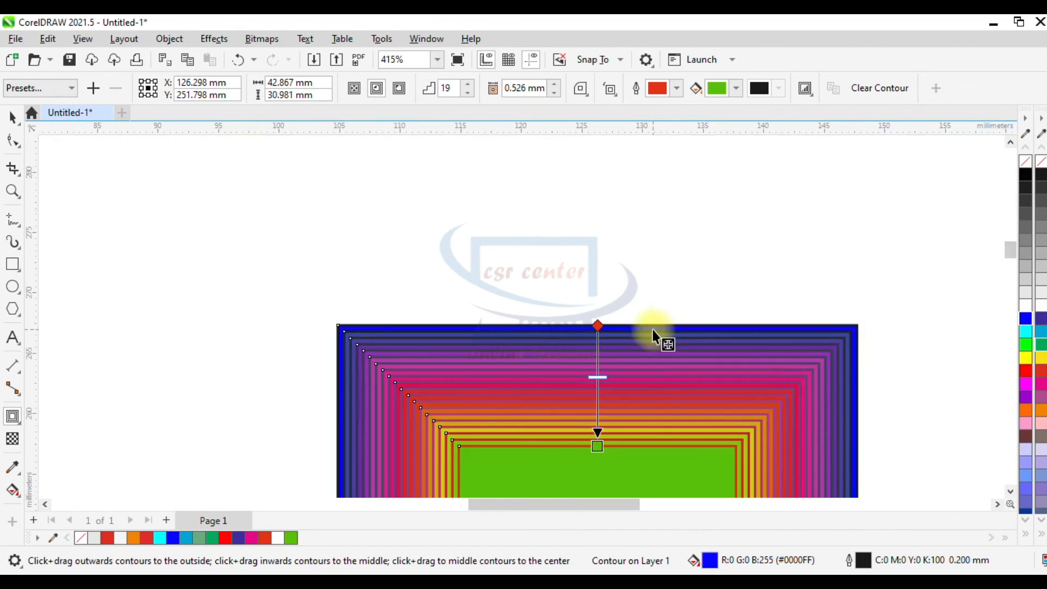
scroll(652, 330, up, 3)
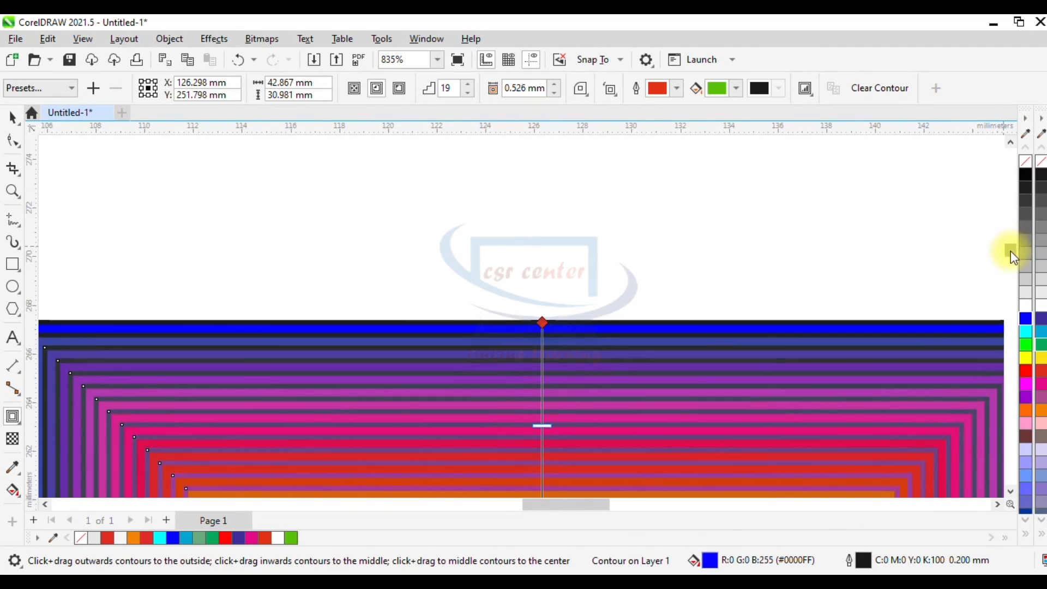
scroll(1010, 254, down, 3)
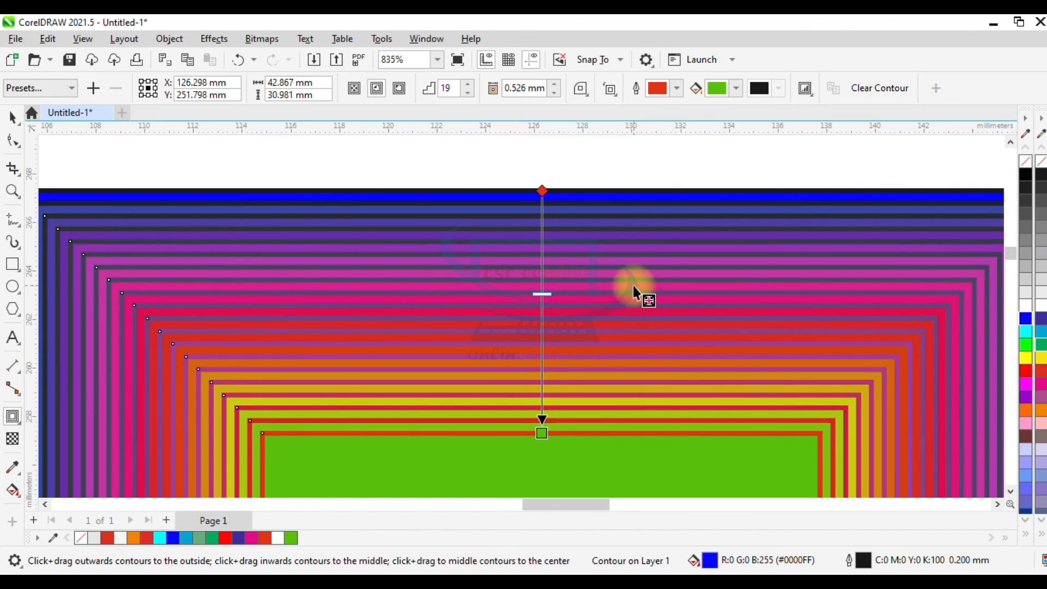
key(shift+F2)
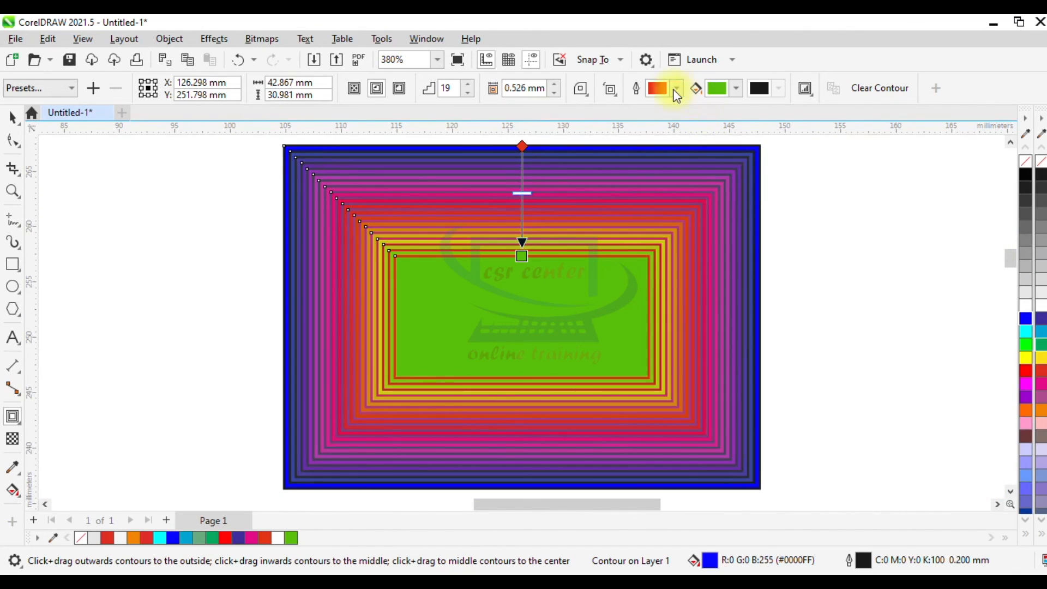
- Set the contour to Linear Contour Colors and narrow it to 20 steps at an offset of about 0.23 mm
click(613, 90)
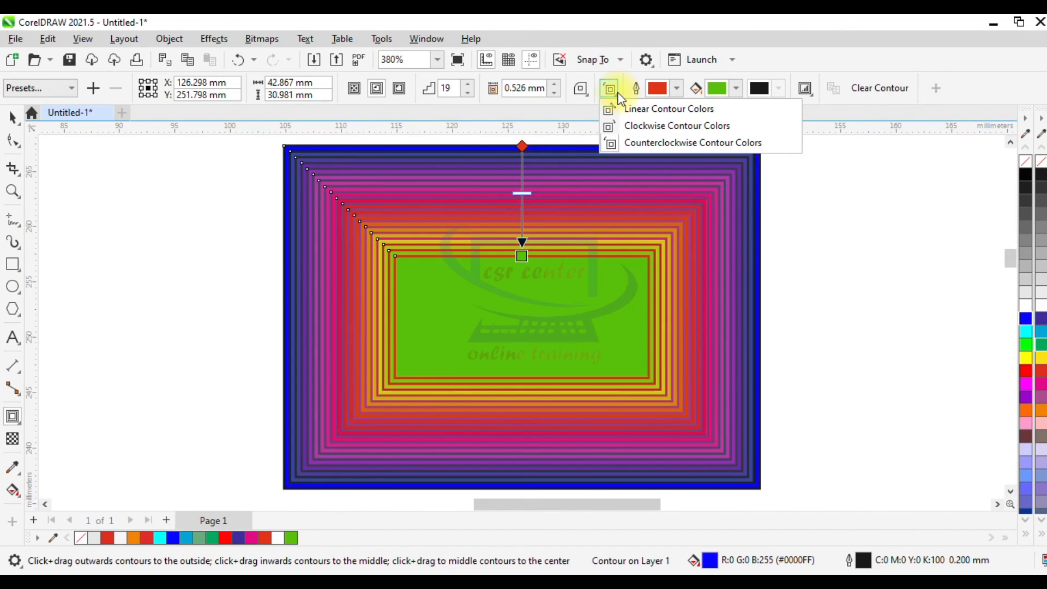
click(674, 109)
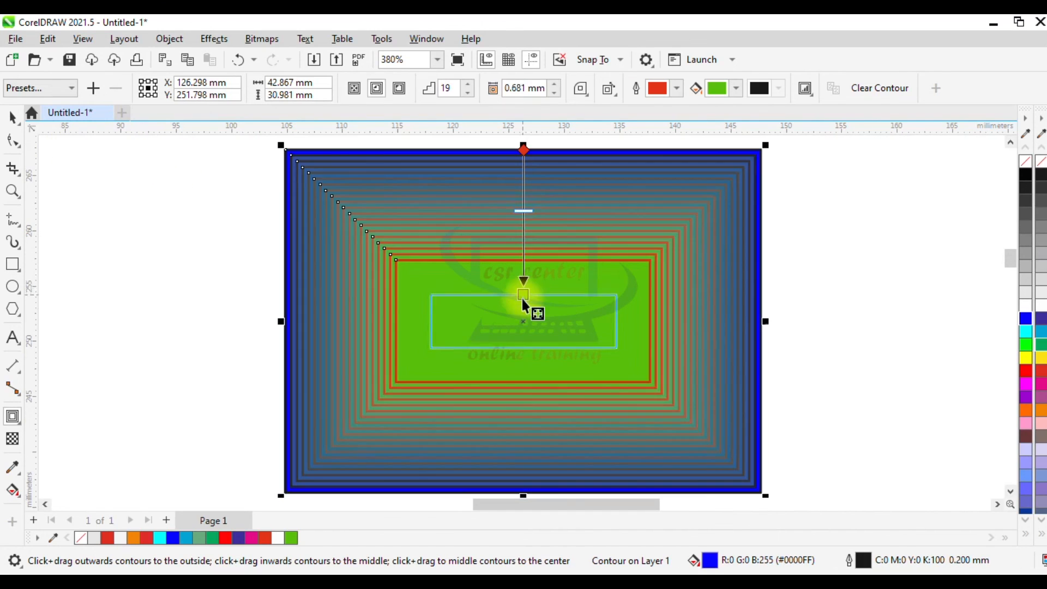
drag(522, 299, 519, 202)
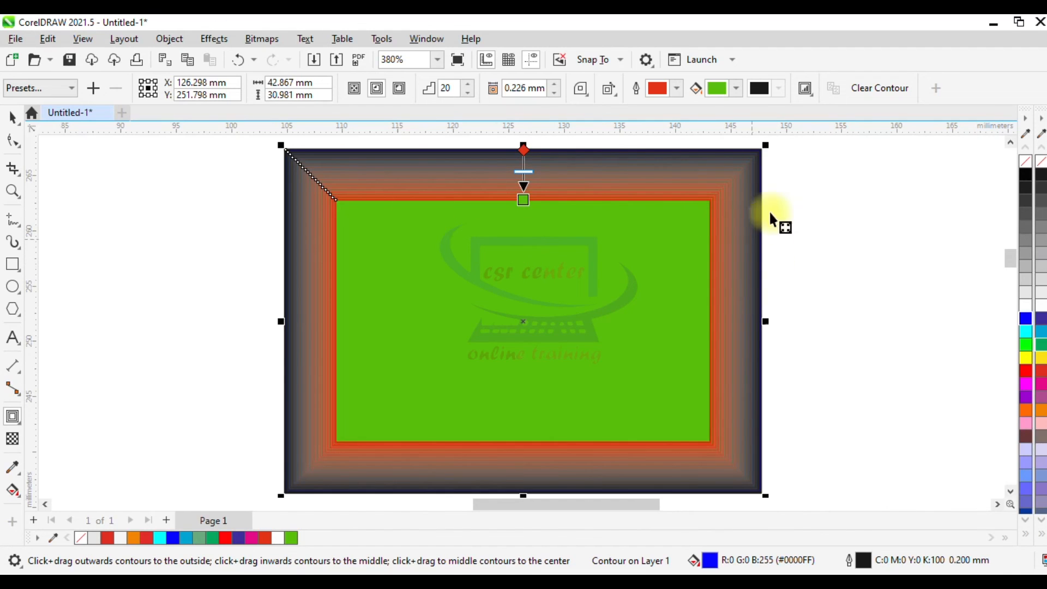
- Change the contour's fill colour to a very pale green (C 10, M 0, Y 11, K 0)
click(736, 88)
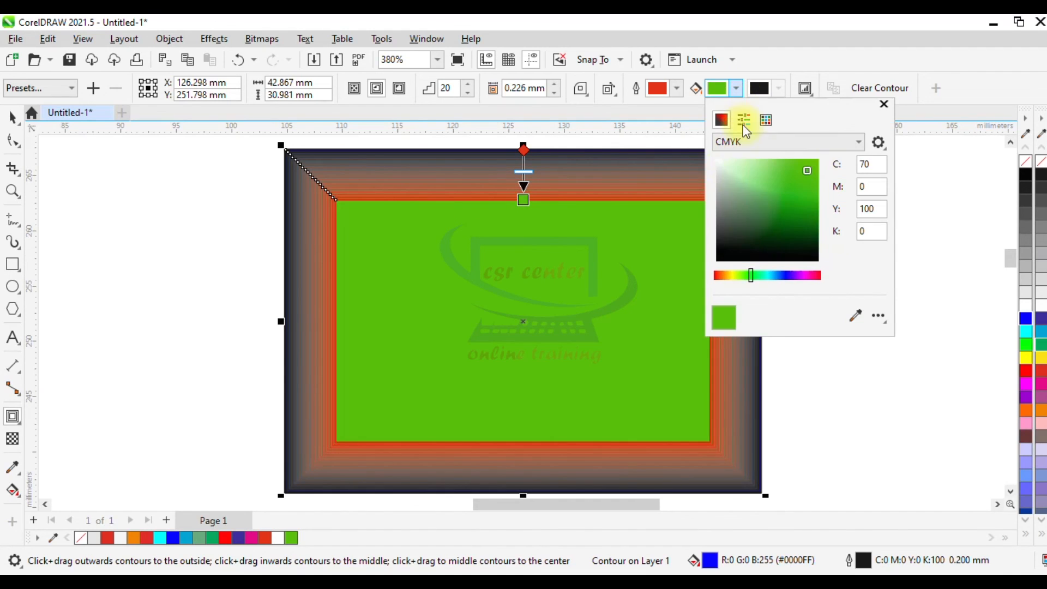
click(722, 162)
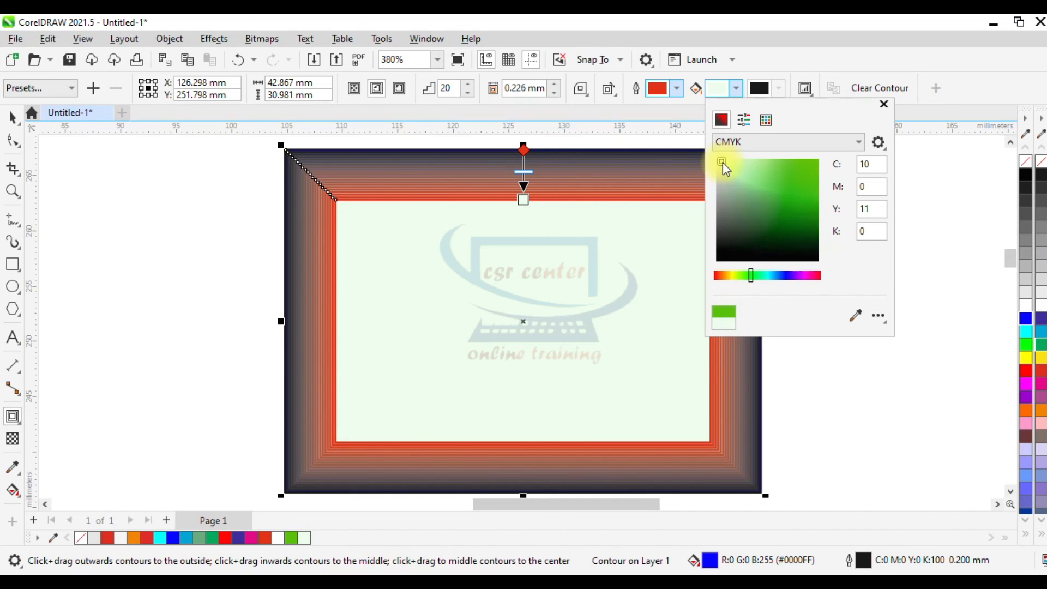
click(885, 105)
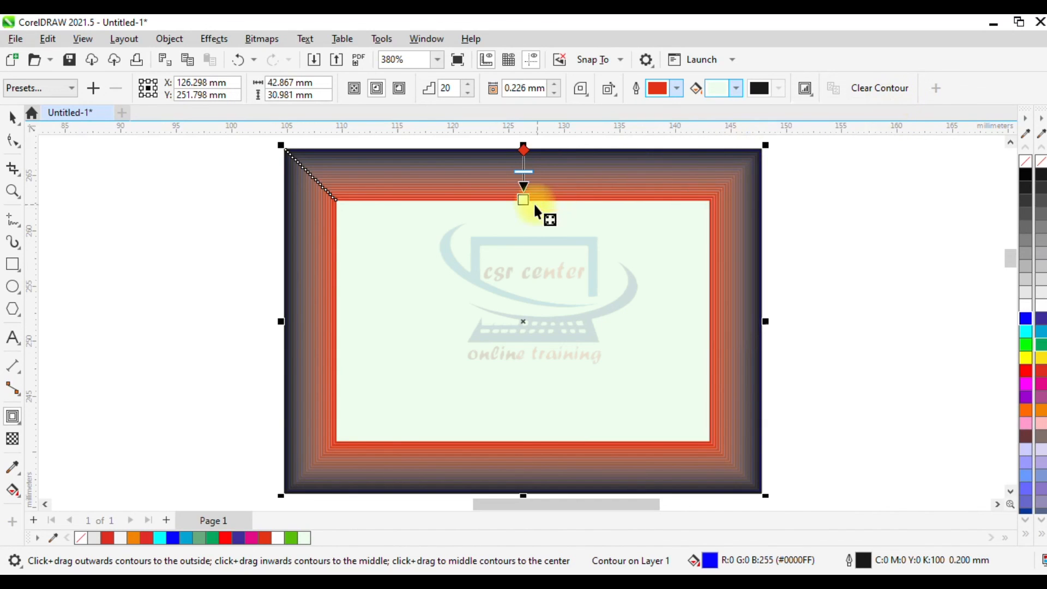
- Widen the contour to an offset of about 0.44 mm and try Clockwise Contour Colors with the pale fill
drag(525, 199, 532, 252)
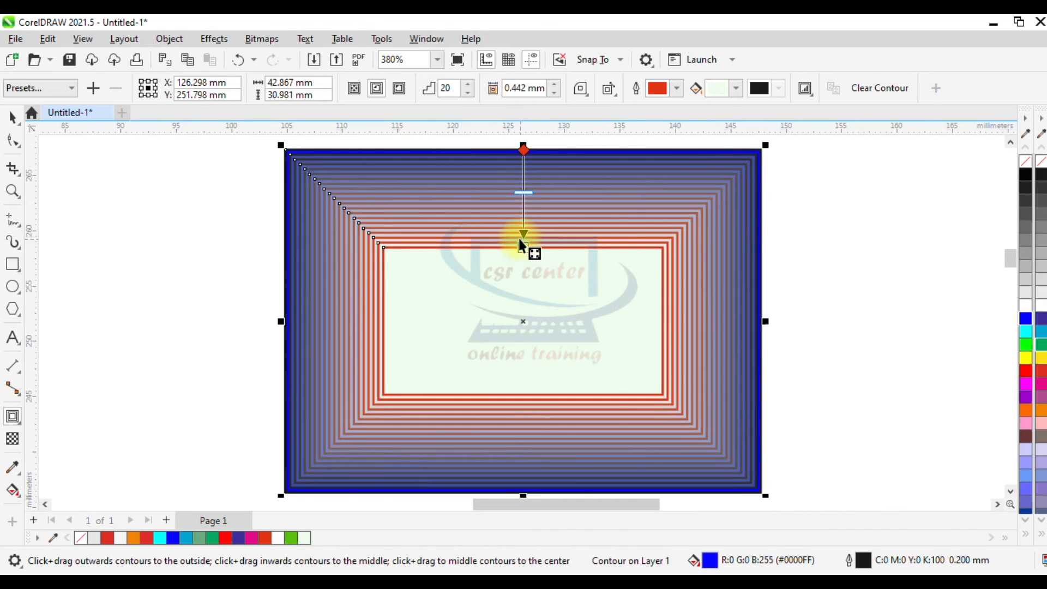
click(609, 87)
scroll(498, 233, up, 2)
scroll(496, 231, down, 4)
scroll(498, 234, up, 2)
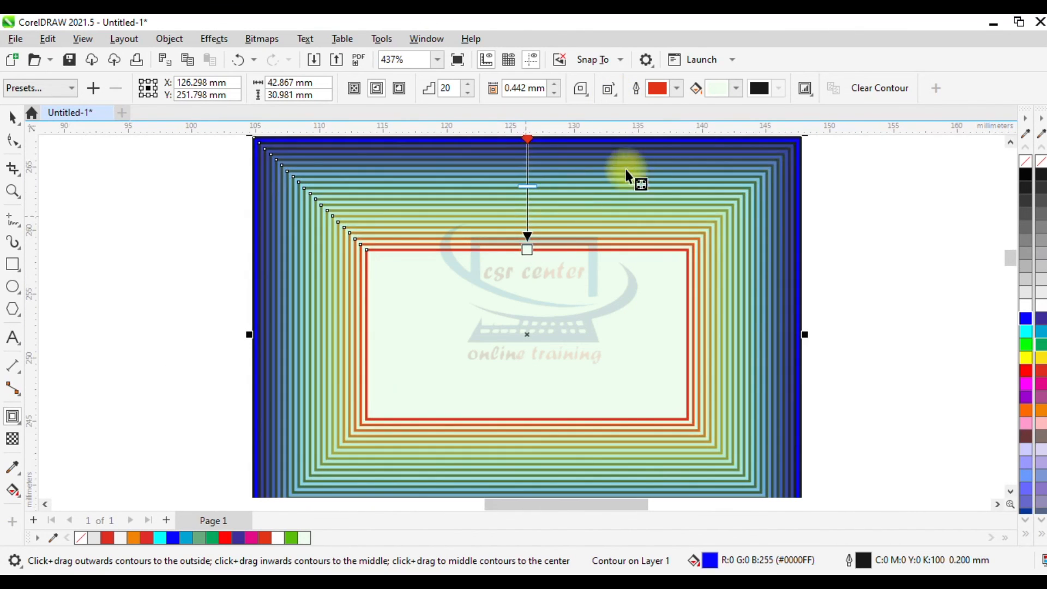
- Apply Counterclockwise Contour Colors to the pale-filled contour and extend it inward to an offset of about 0.57 mm
click(617, 96)
click(639, 141)
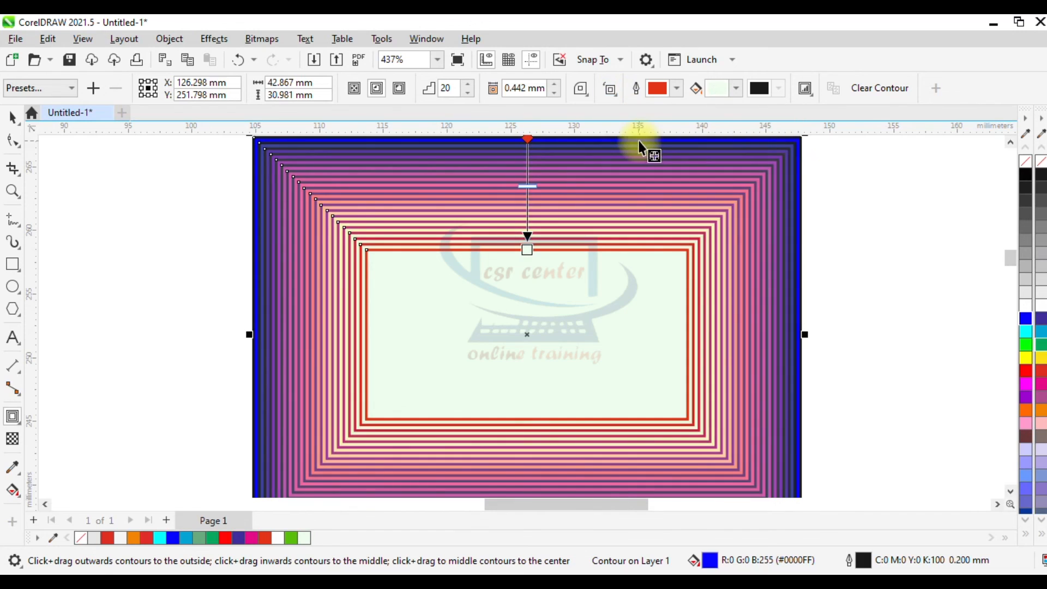
scroll(495, 195, down, 1)
scroll(496, 195, down, 1)
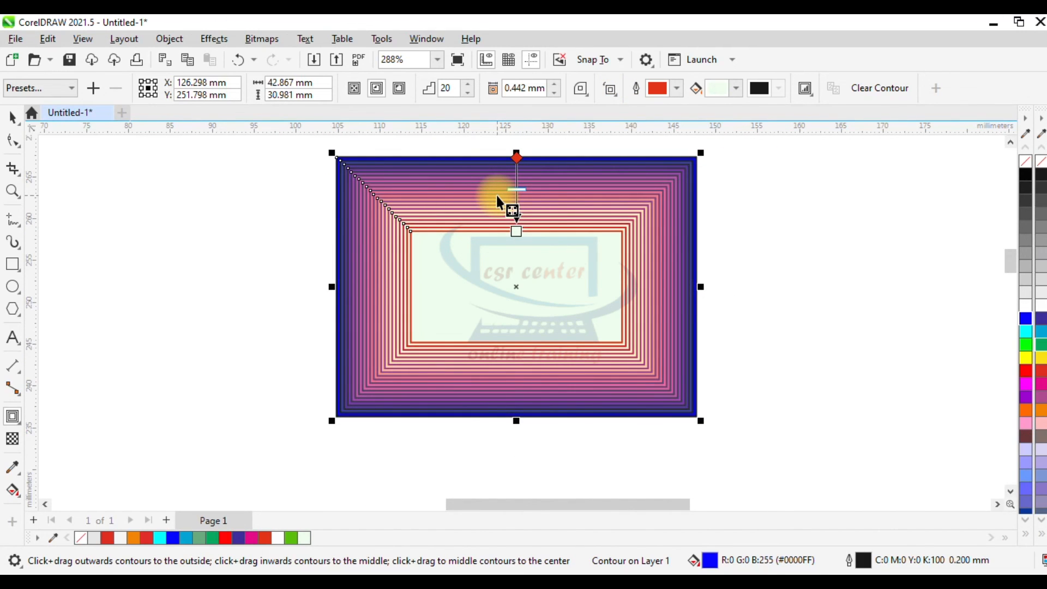
drag(516, 231, 518, 255)
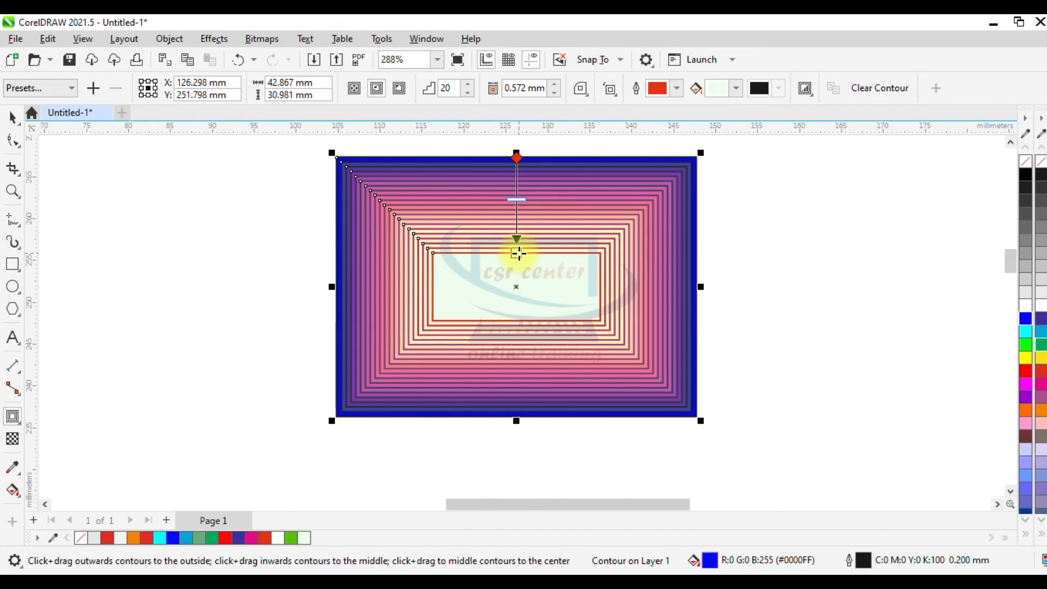